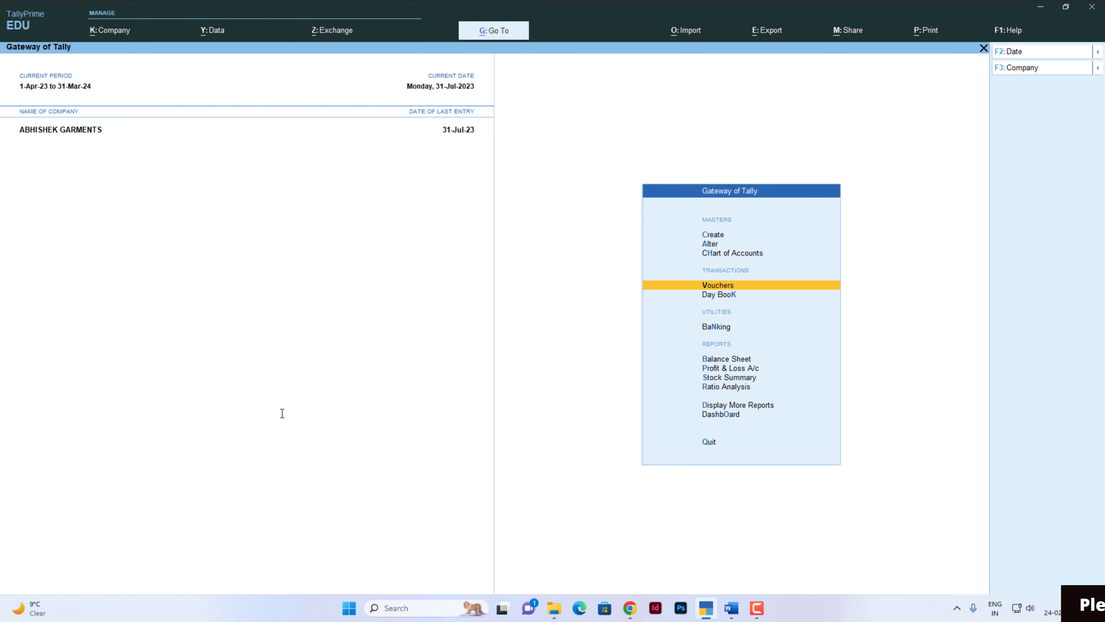
# - Correct payment item 26 in the Word document to Shakti Shakti Traders dated 1/7/2023, and return to the TallyPrime payment voucher
pyautogui.hotkey('alt', 'Tab')
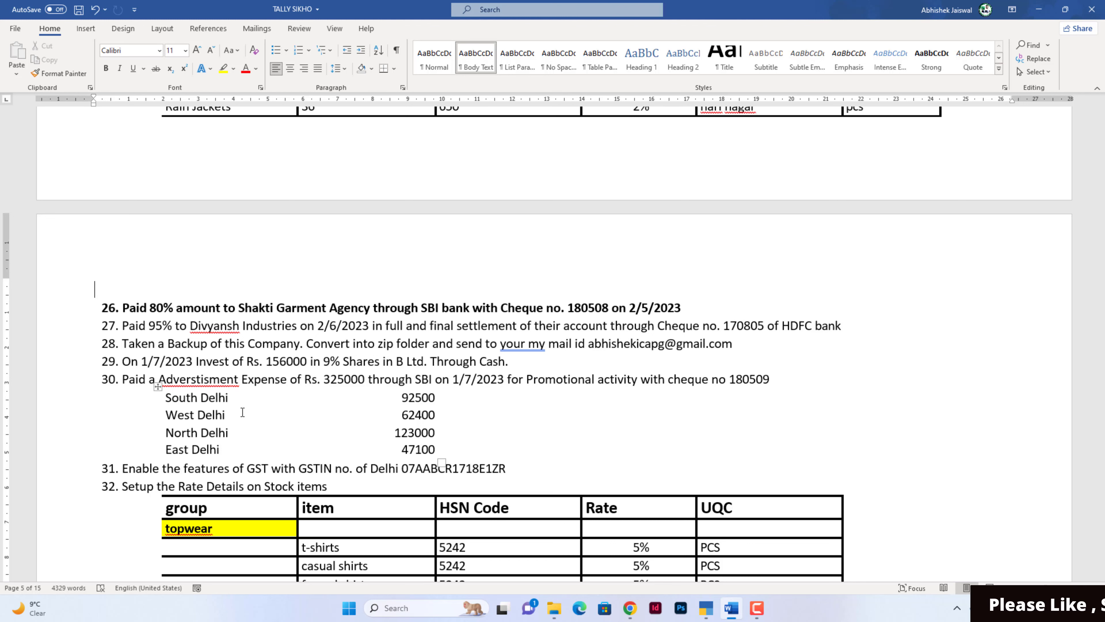
pyautogui.hotkey('ctrl', 'z')
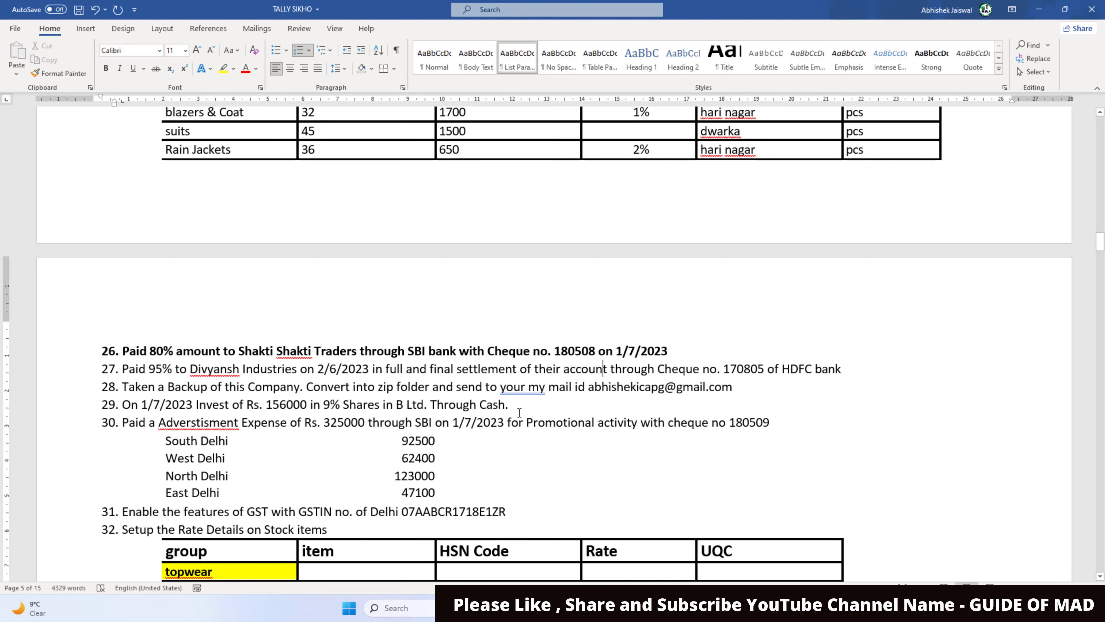
pyautogui.hotkey('alt', 'Tab')
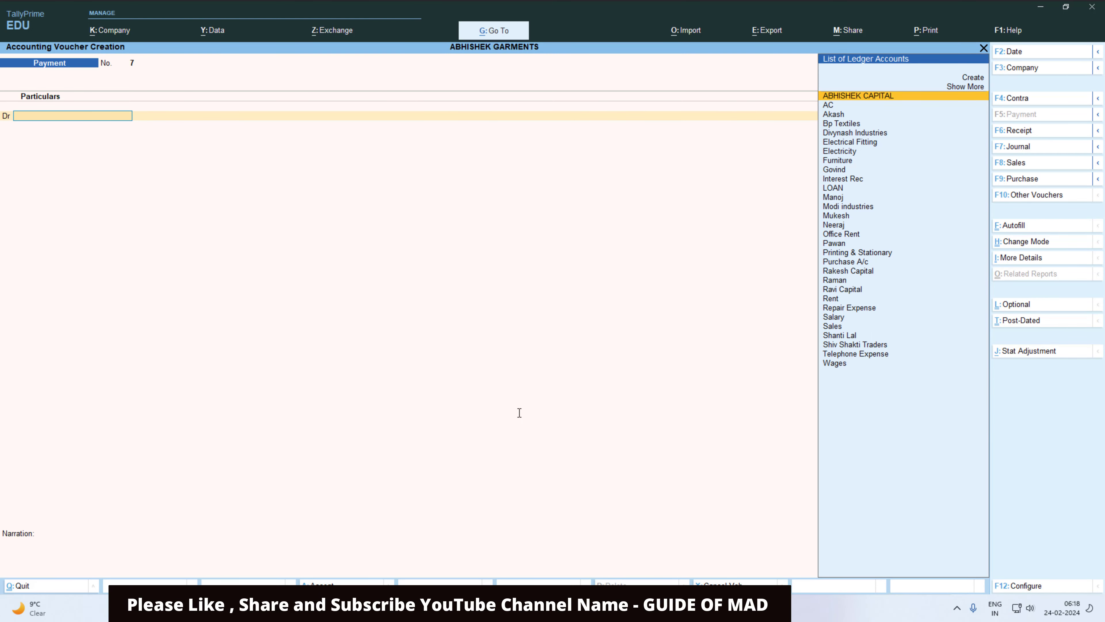
pyautogui.hotkey('alt', 'Tab')
pyautogui.hotkey('alt', 'Tab')
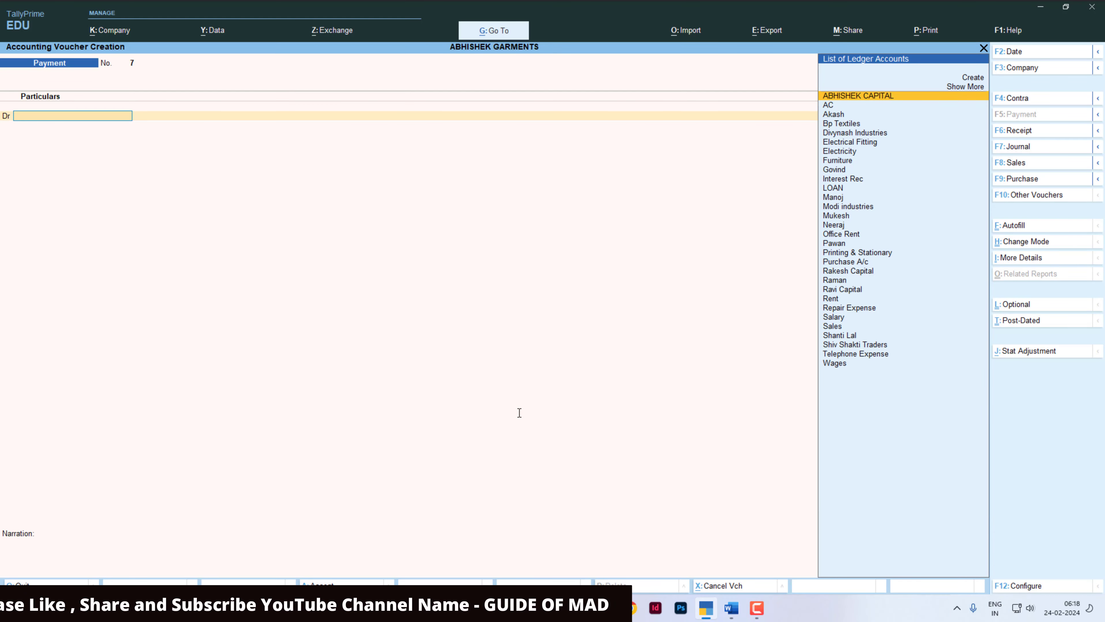
# - Set the payment voucher date to 1-Jul-23 and choose Shiv Shakti Traders as the debit ledger
pyautogui.press('F2')
pyautogui.write('12')
pyautogui.press('Return')
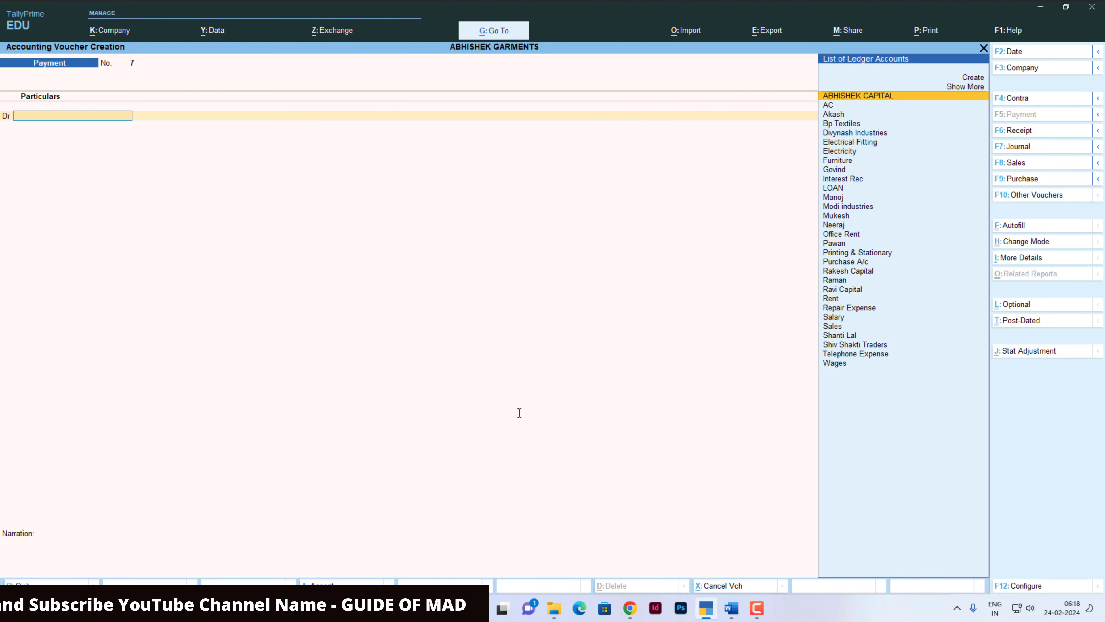
pyautogui.write('S')
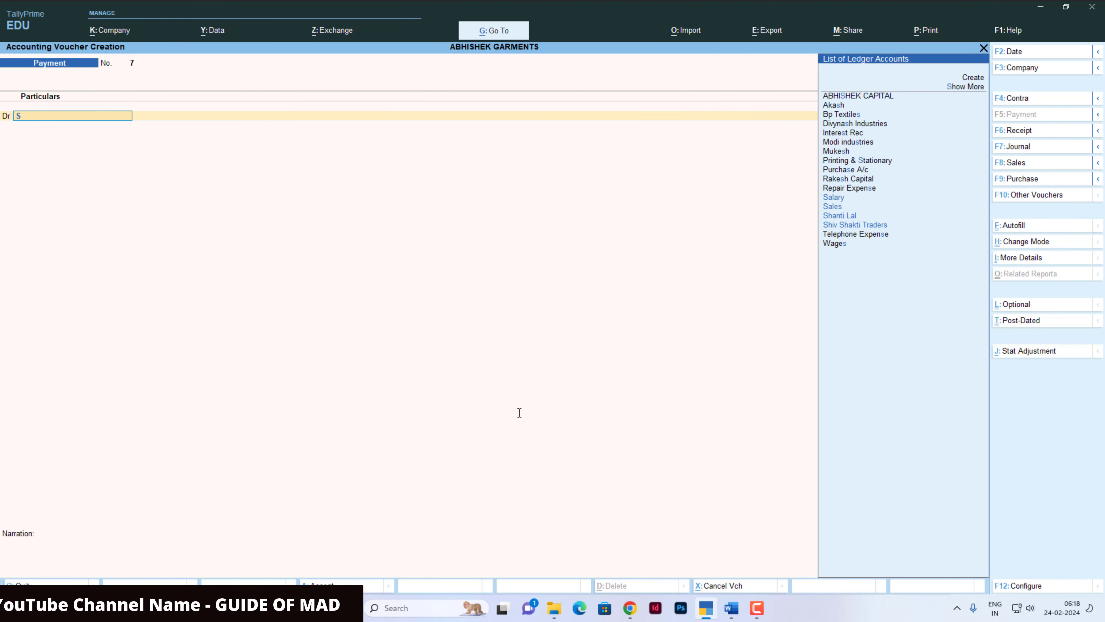
pyautogui.press('Down')
pyautogui.press('Down')
pyautogui.press('Down')
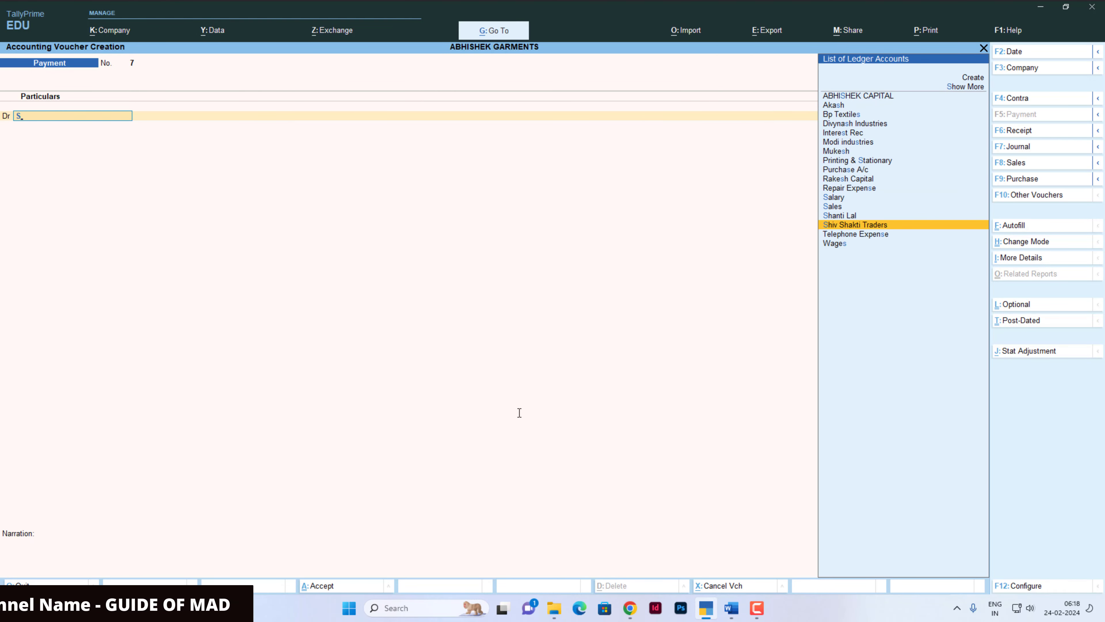
pyautogui.press('Return')
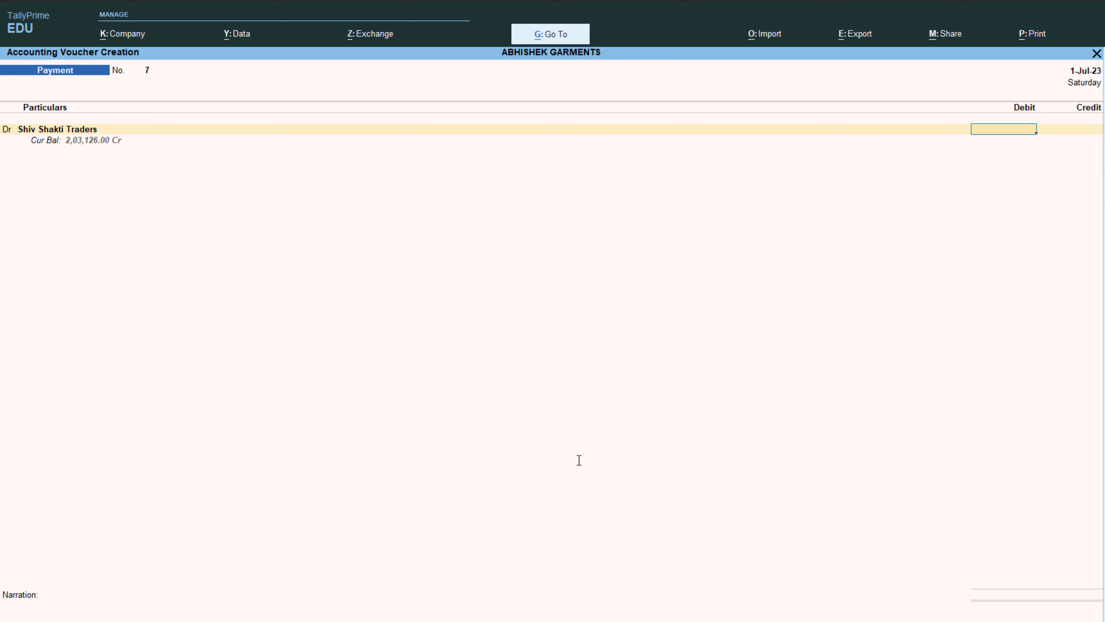
# - Calculate 203126*80% for the debit amount of the Shiv Shakti Traders payment specified in the Word document
pyautogui.hotkey('alt', 'Tab')
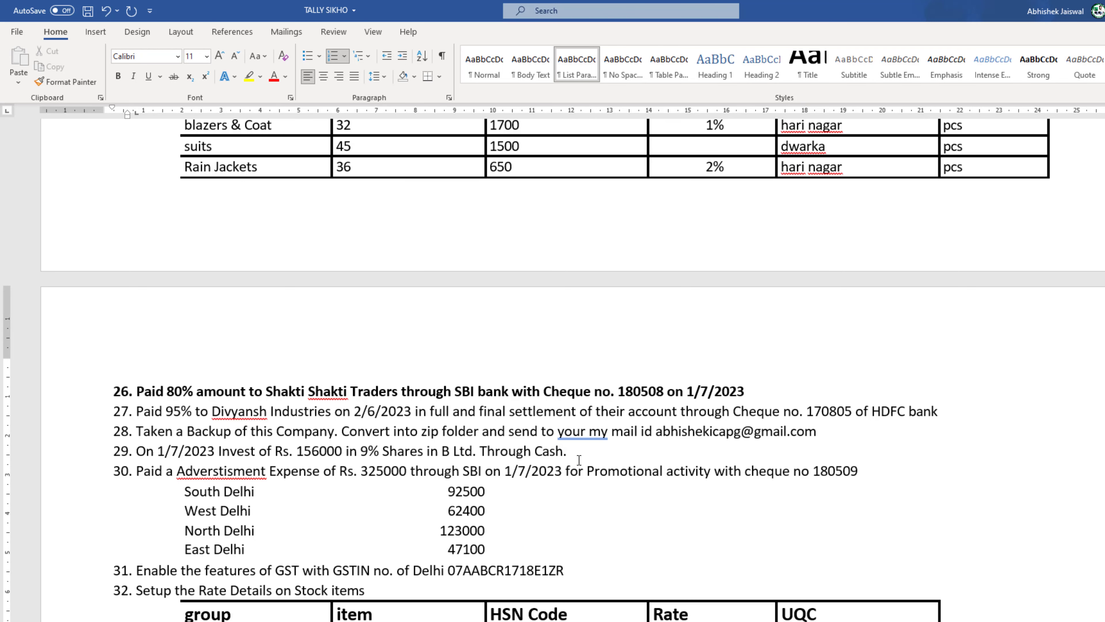
pyautogui.hotkey('alt', 'Tab')
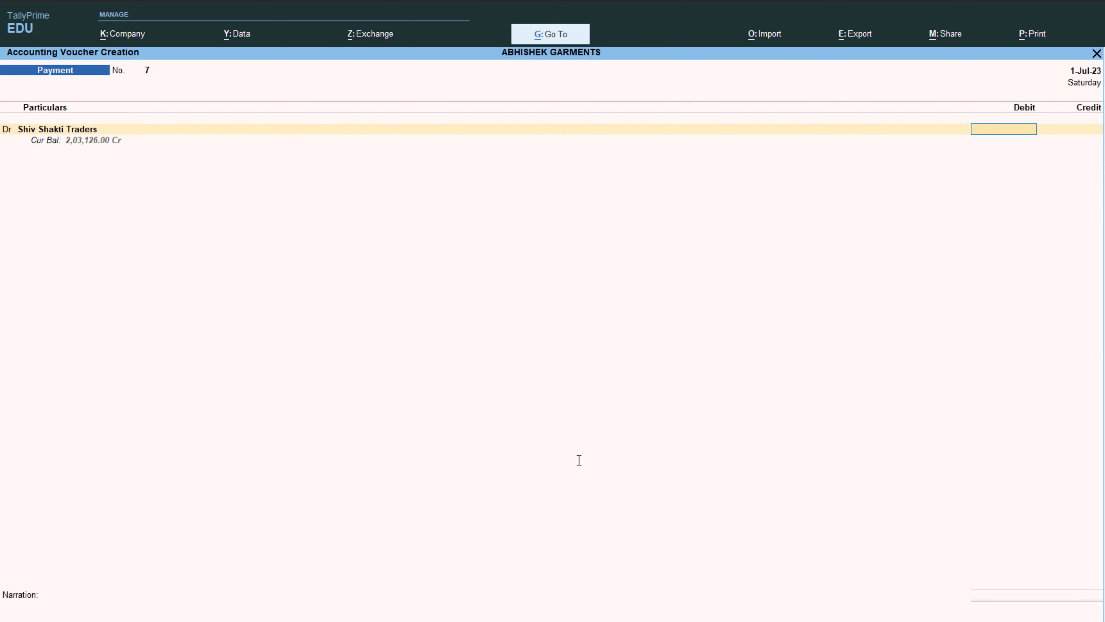
pyautogui.hotkey('ctrl', 'n')
pyautogui.write('203126*')
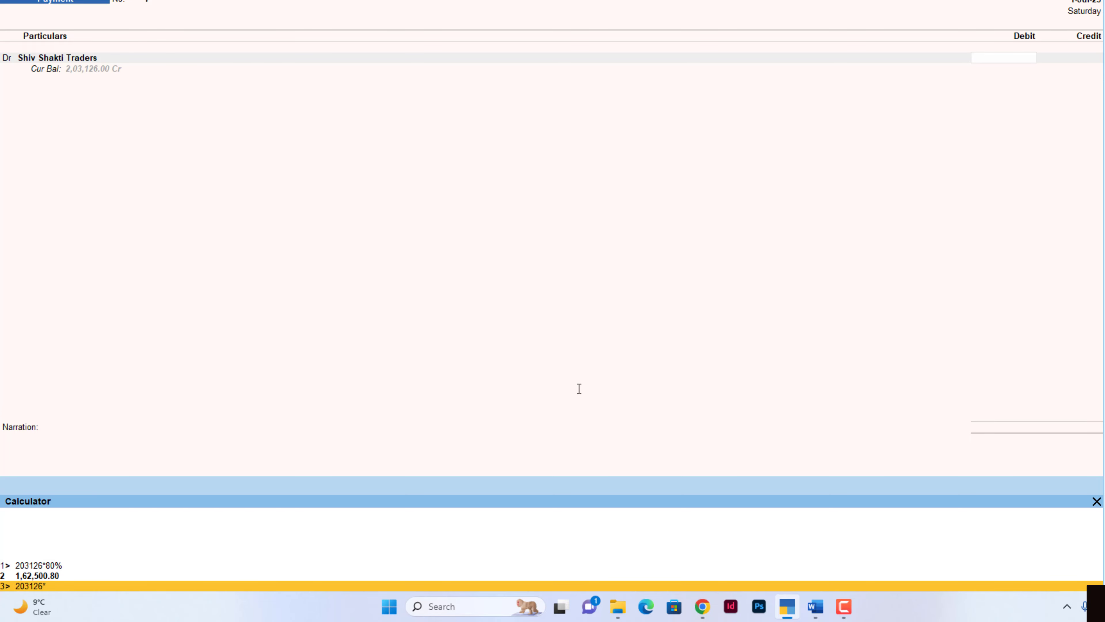
pyautogui.write('80%')
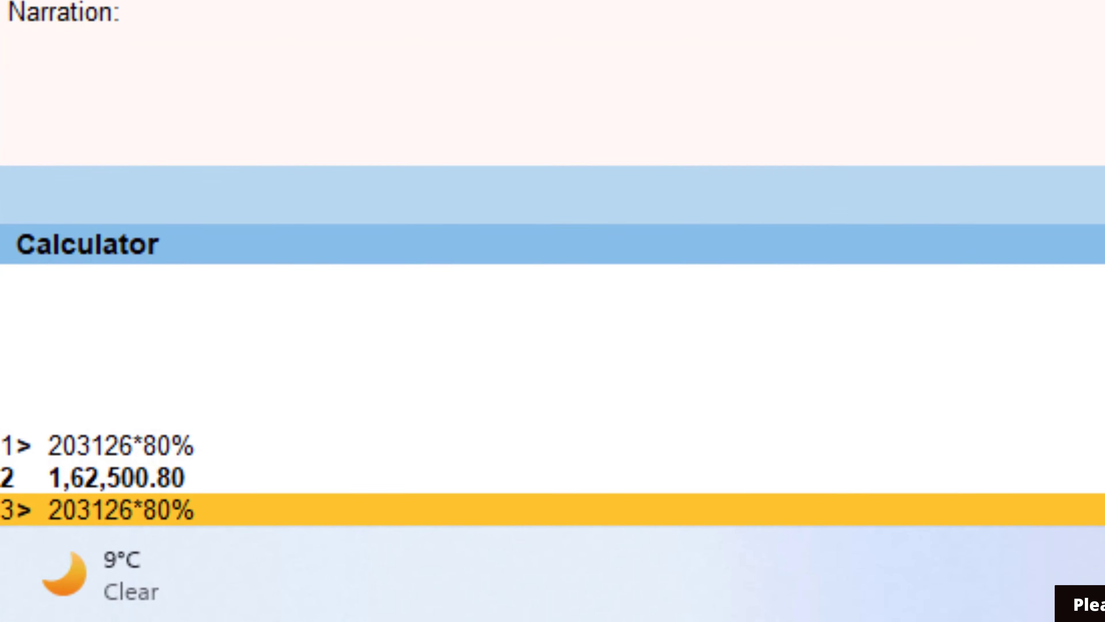
pyautogui.press('Return')
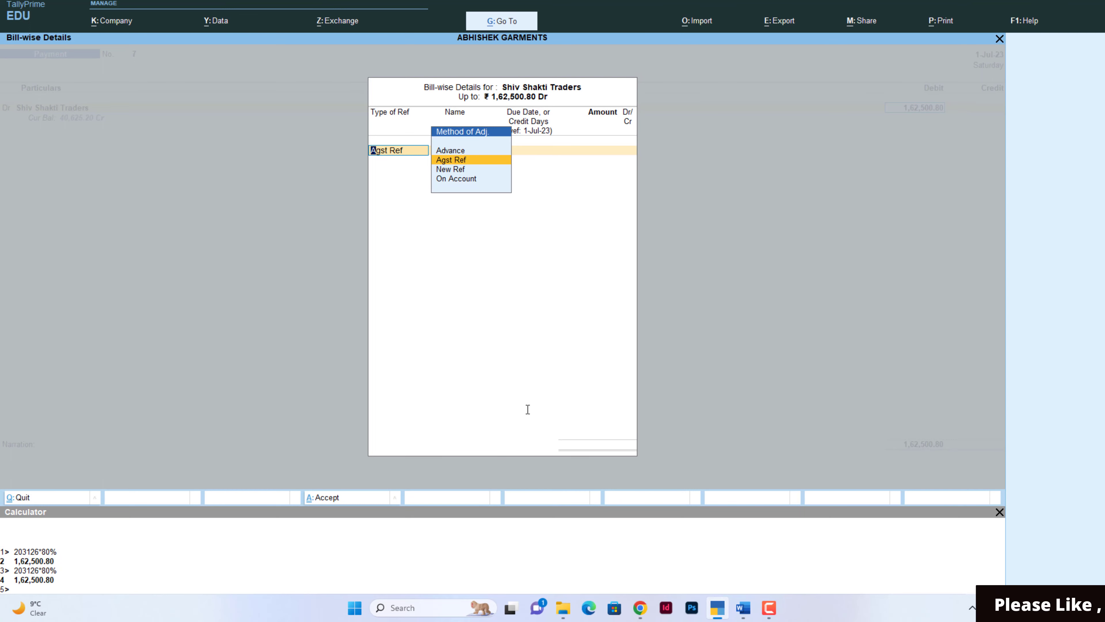
# - Allocate the 1,62,500.80 debit as Agst Ref to the pending bill SST/145
pyautogui.press('Return')
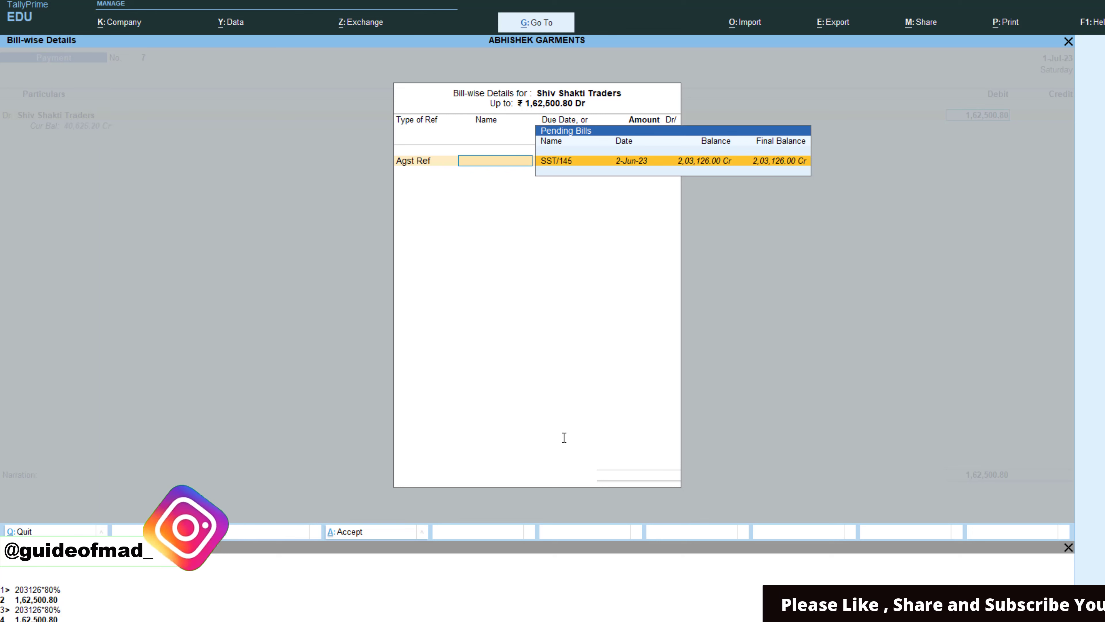
pyautogui.press('Return')
pyautogui.press('Return')
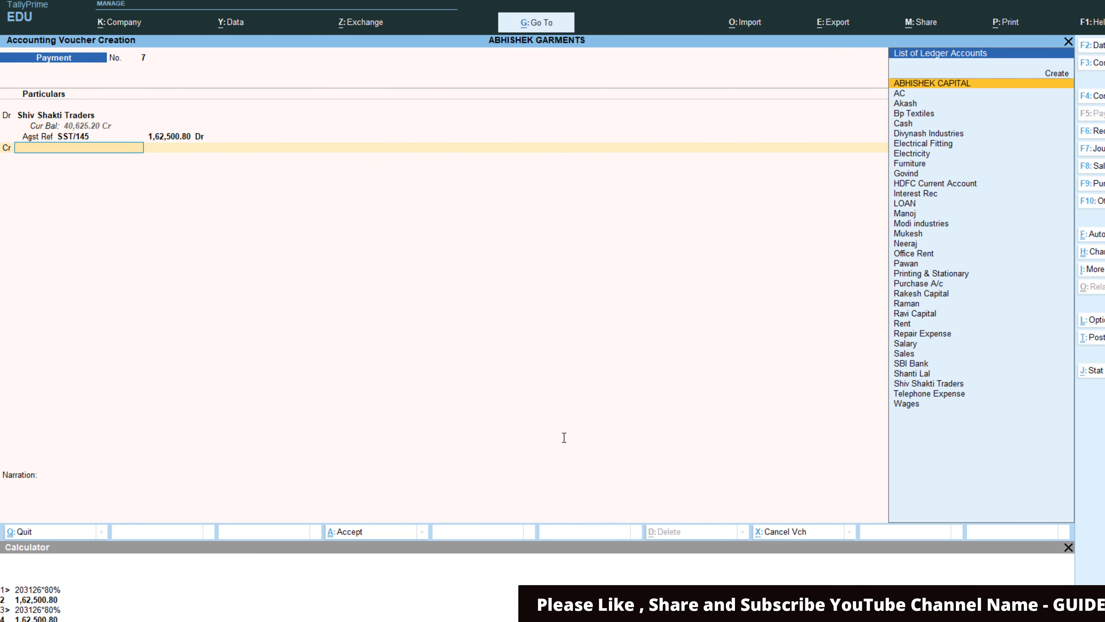
# - Check the paying bank in the Word document and credit SBI Bank with 1,62,500.80 in the TallyPrime voucher
pyautogui.hotkey('alt', 'Tab')
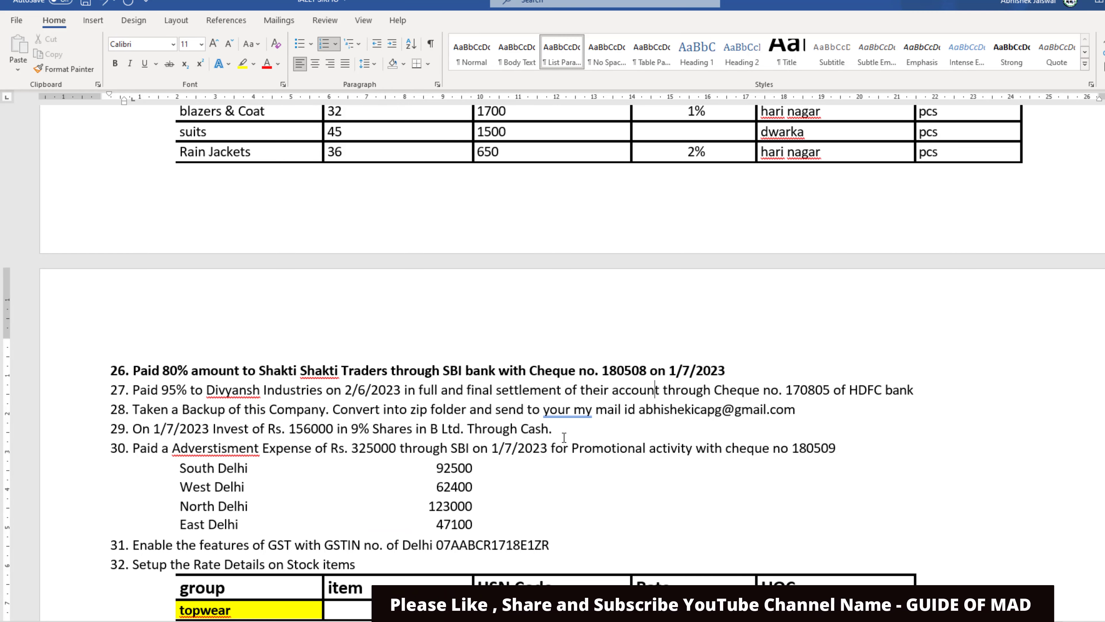
pyautogui.hotkey('alt', 'Tab')
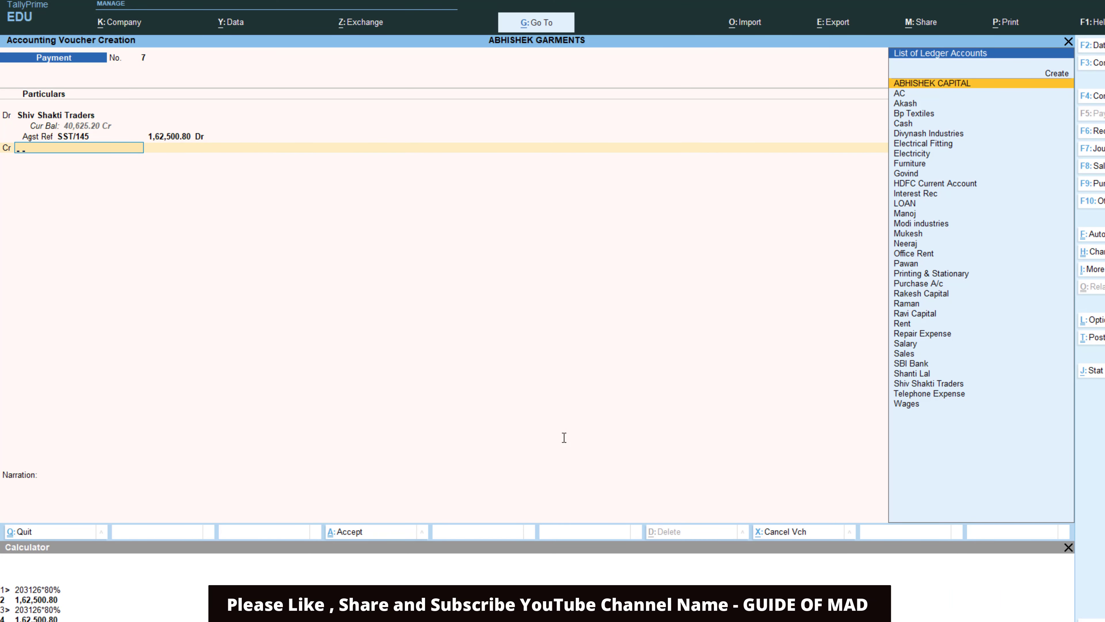
pyautogui.write('S')
pyautogui.press('Down')
pyautogui.press('Down')
pyautogui.press('Up')
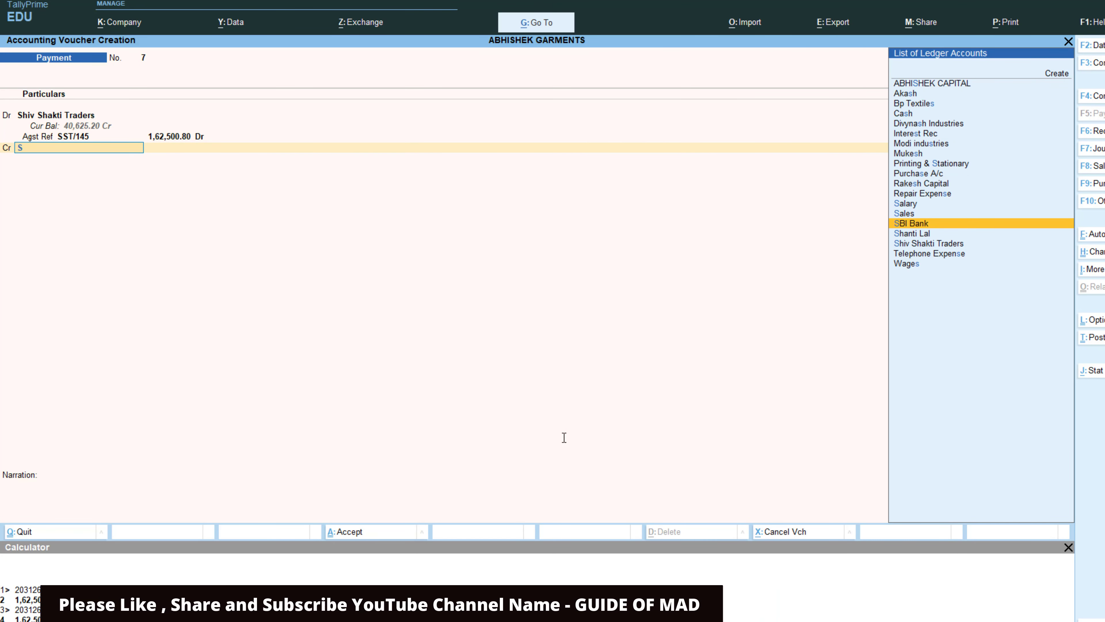
pyautogui.press('Return')
pyautogui.press('Return')
pyautogui.press('Return')
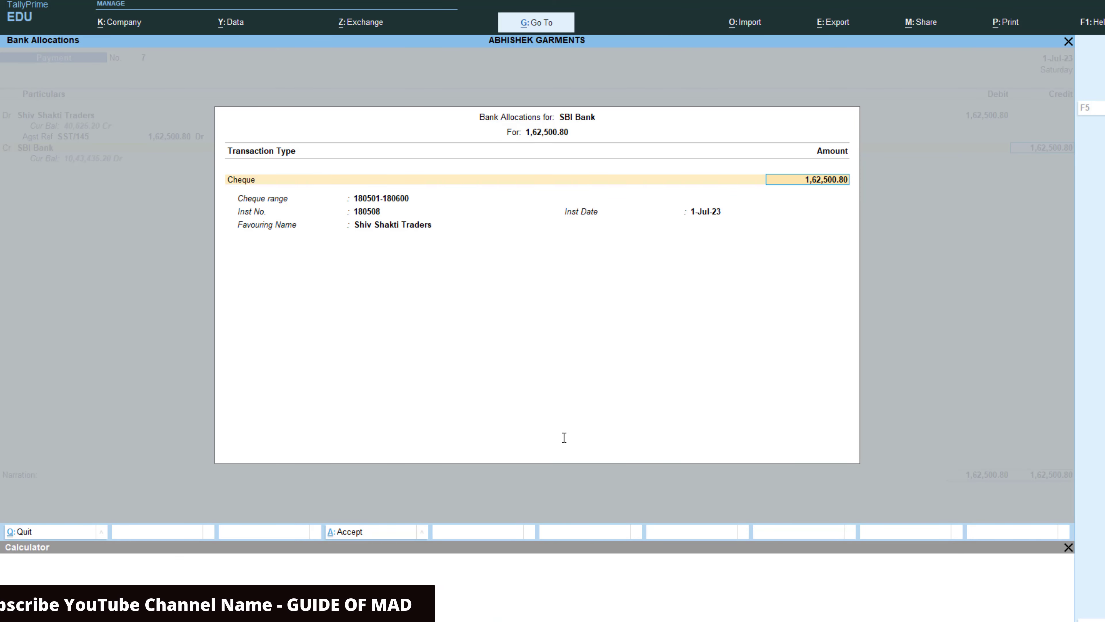
# - Accept the bank allocation with cheque 180508 dated 1-Jul-23 favouring Shiv Shakti Traders and save the payment voucher
pyautogui.press('Return')
pyautogui.press('Return')
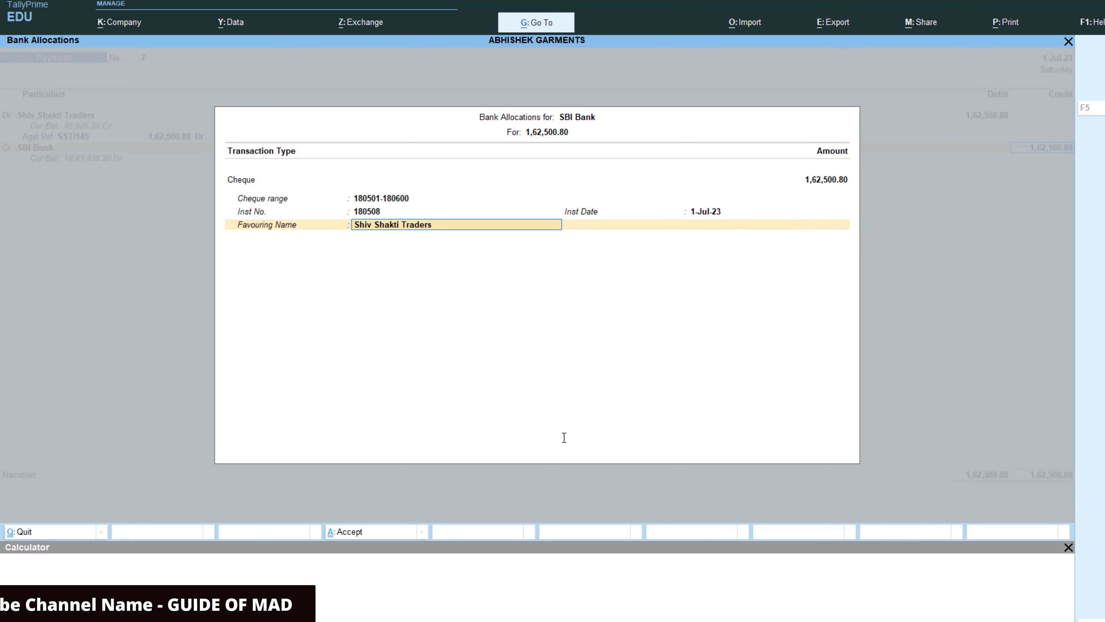
pyautogui.press('Return')
pyautogui.press('Return')
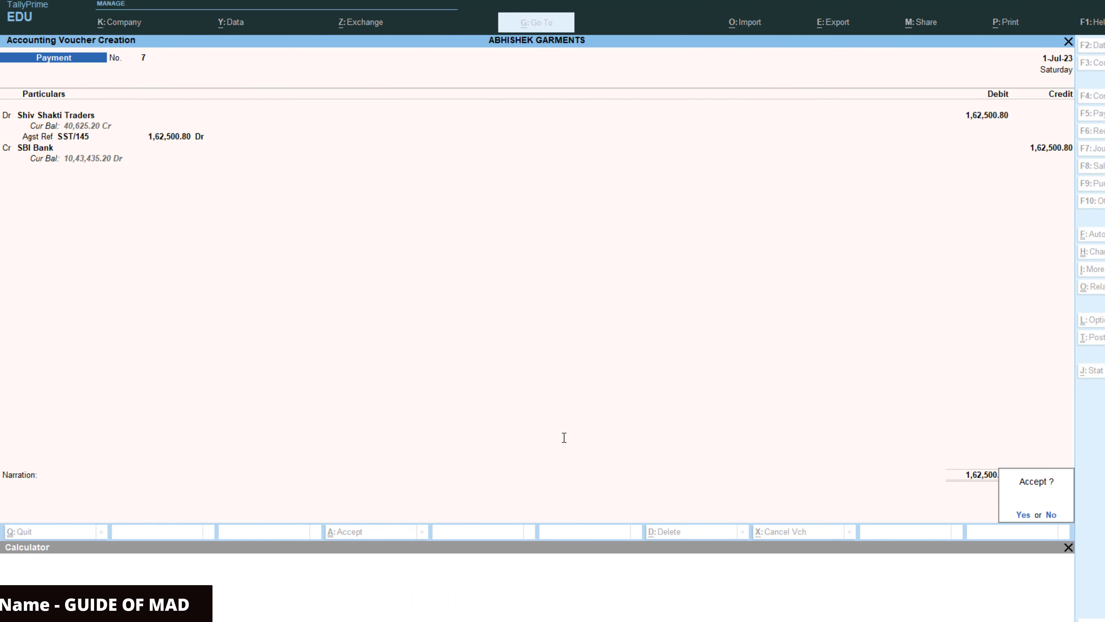
pyautogui.press('Return')
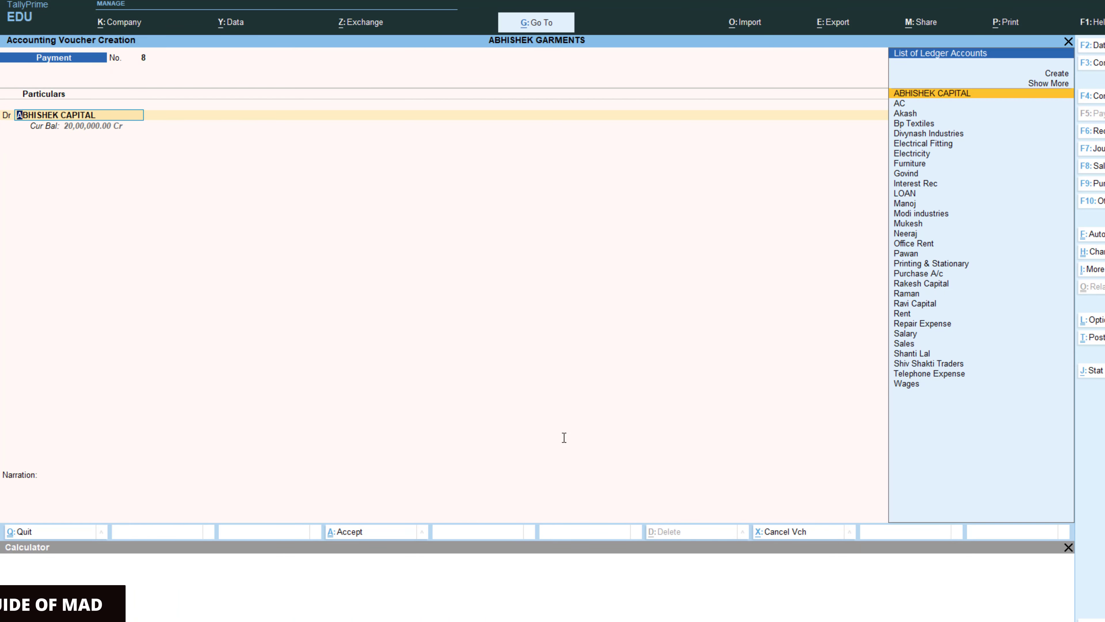
# - Check payment item 27 in the Word document and start a new TallyPrime payment voucher dated 1-Jul-23
pyautogui.hotkey('alt', 'Tab')
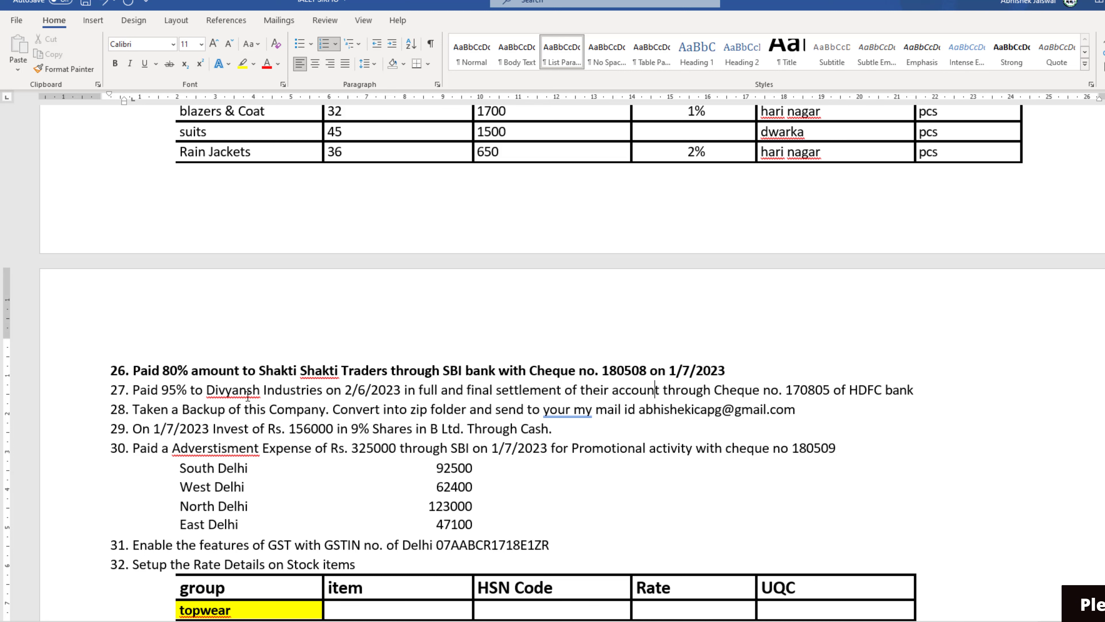
pyautogui.hotkey('alt', 'Tab')
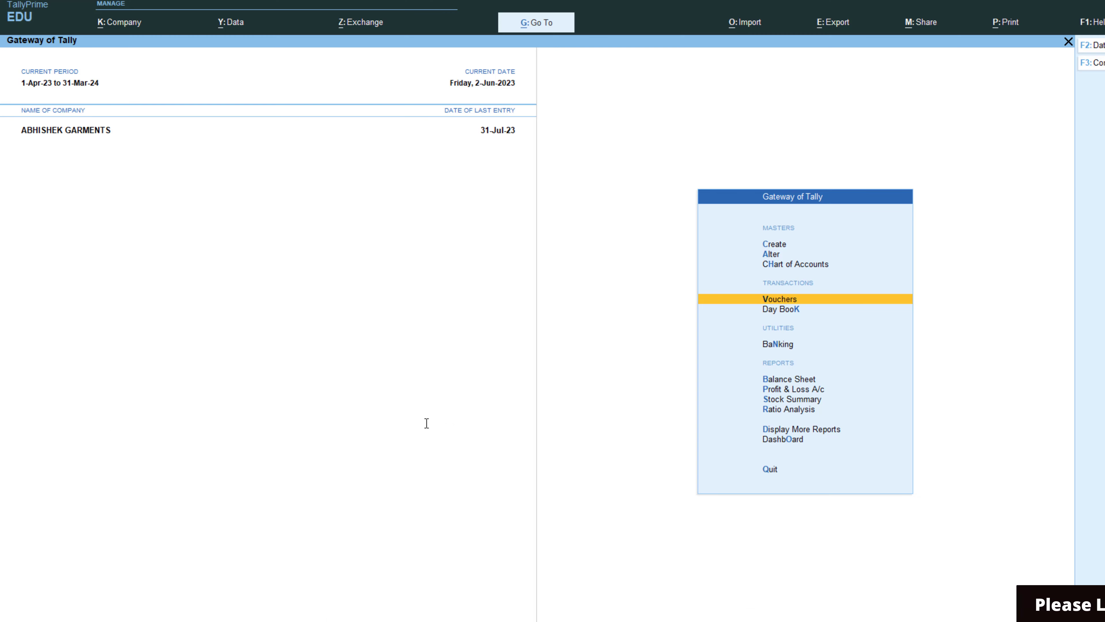
pyautogui.press('Return')
pyautogui.press('F2')
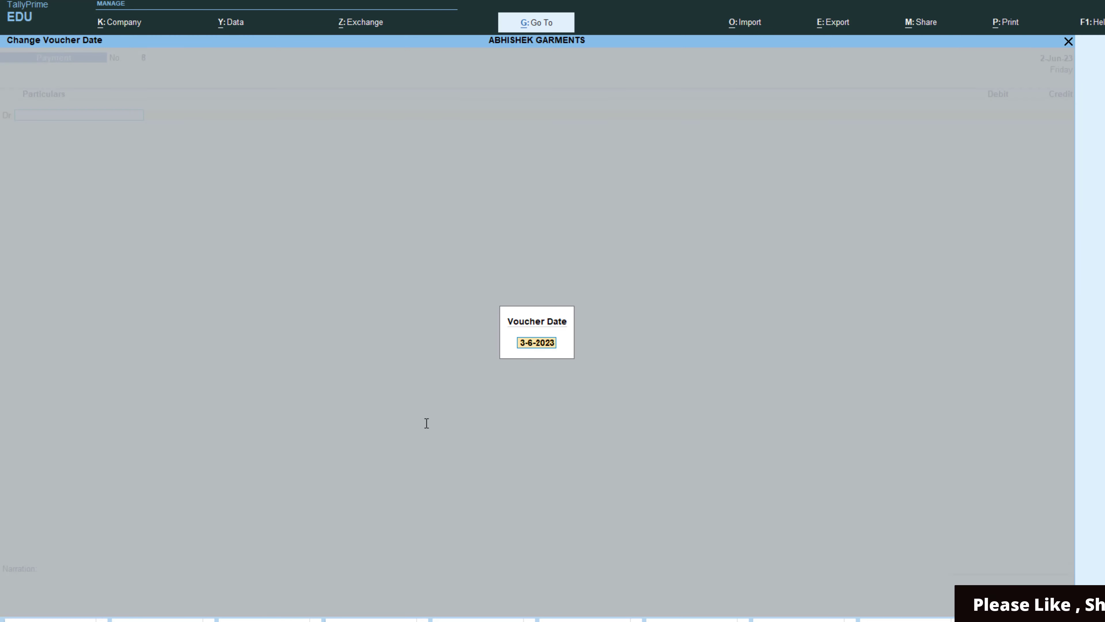
pyautogui.hotkey('alt', 'Tab')
pyautogui.hotkey('alt', 'Tab')
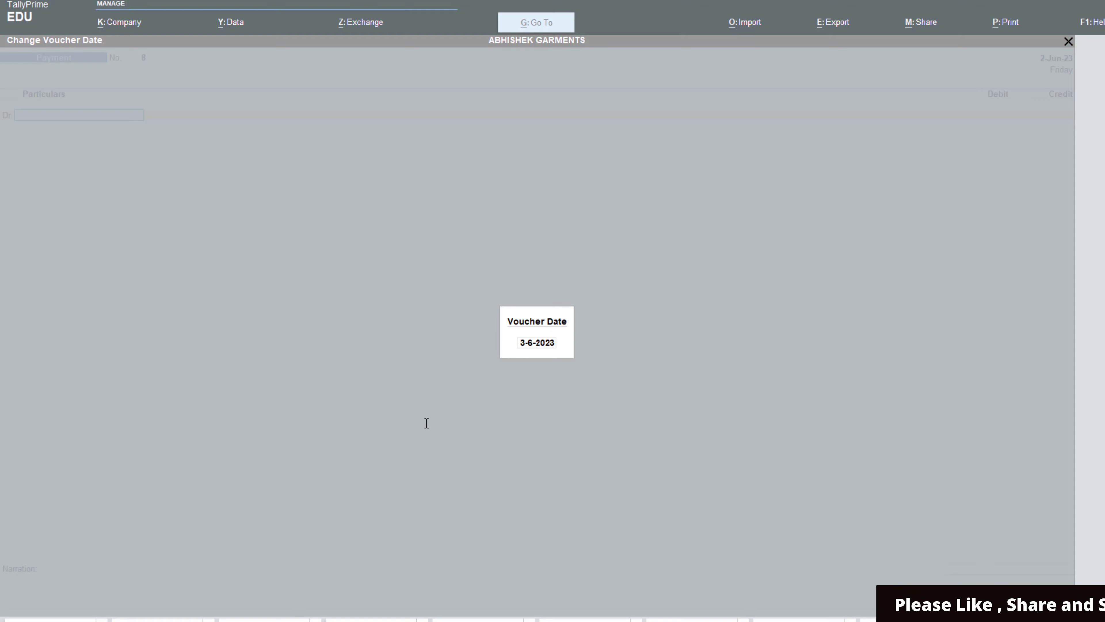
pyautogui.write('1.')
pyautogui.press('Return')
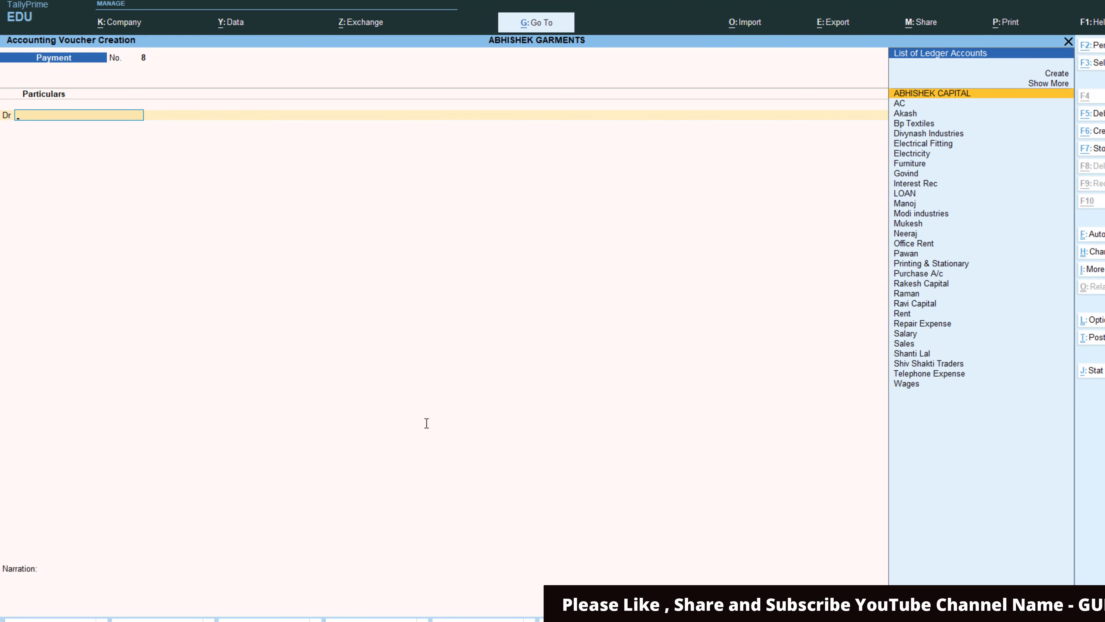
# - Debit Divynash Industries with 3,24,000 in the new payment voucher
pyautogui.hotkey('alt', 'Tab')
pyautogui.hotkey('alt', 'Tab')
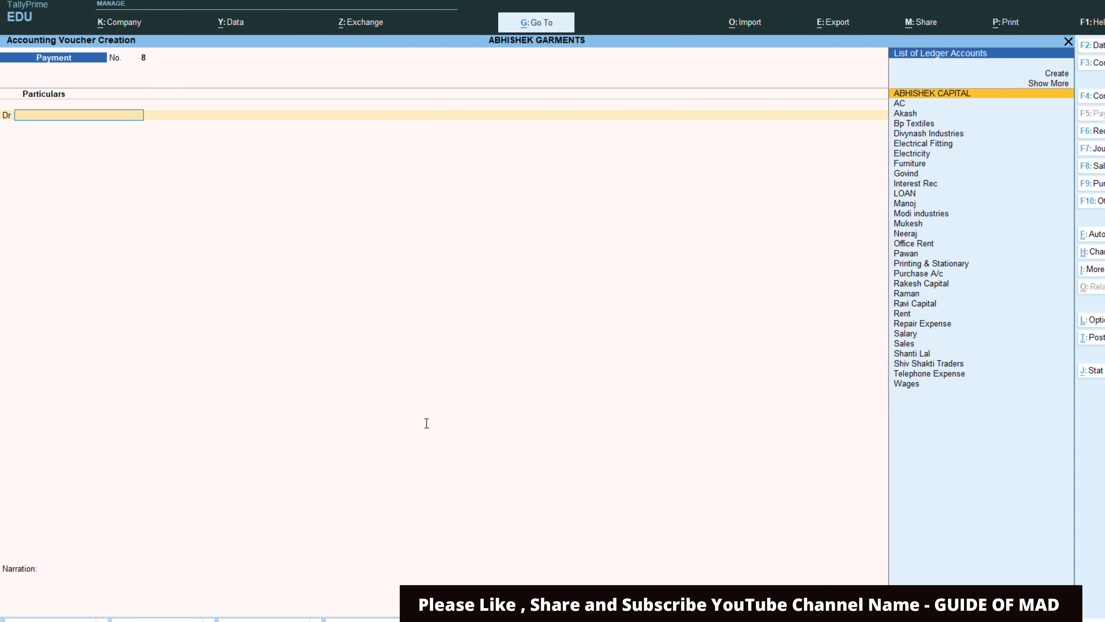
pyautogui.write('Di')
pyautogui.press('Return')
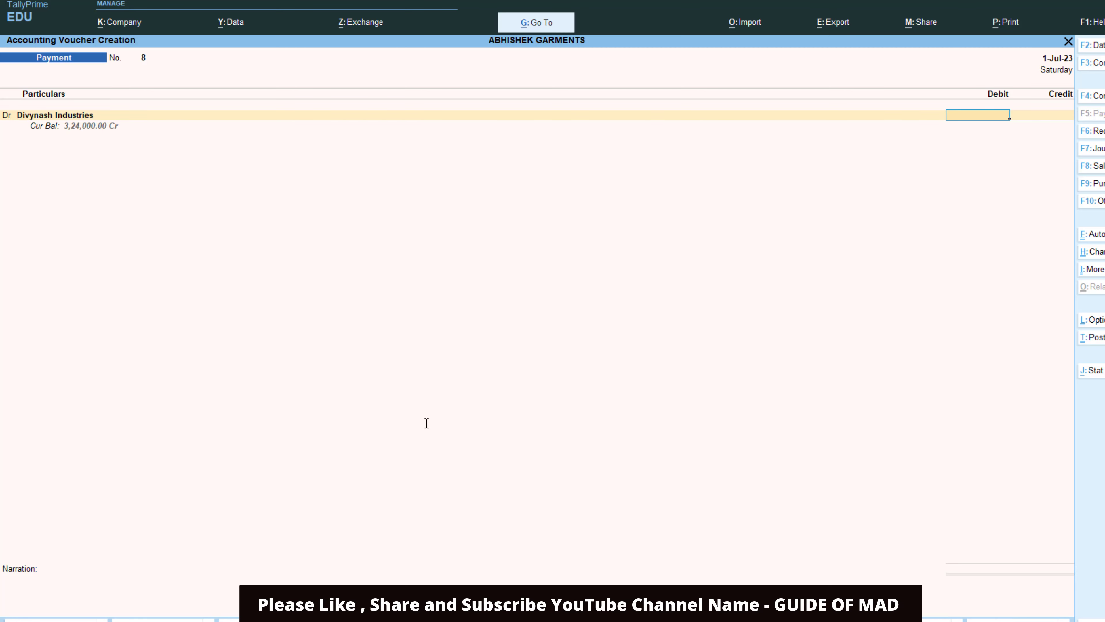
pyautogui.write('3,24,000')
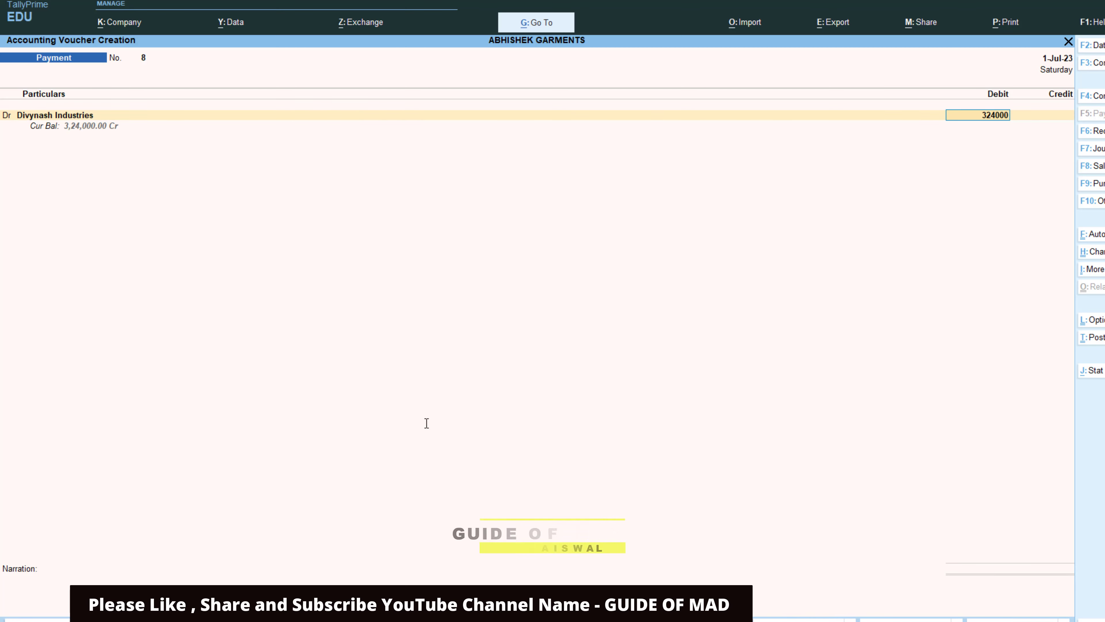
pyautogui.press('Return')
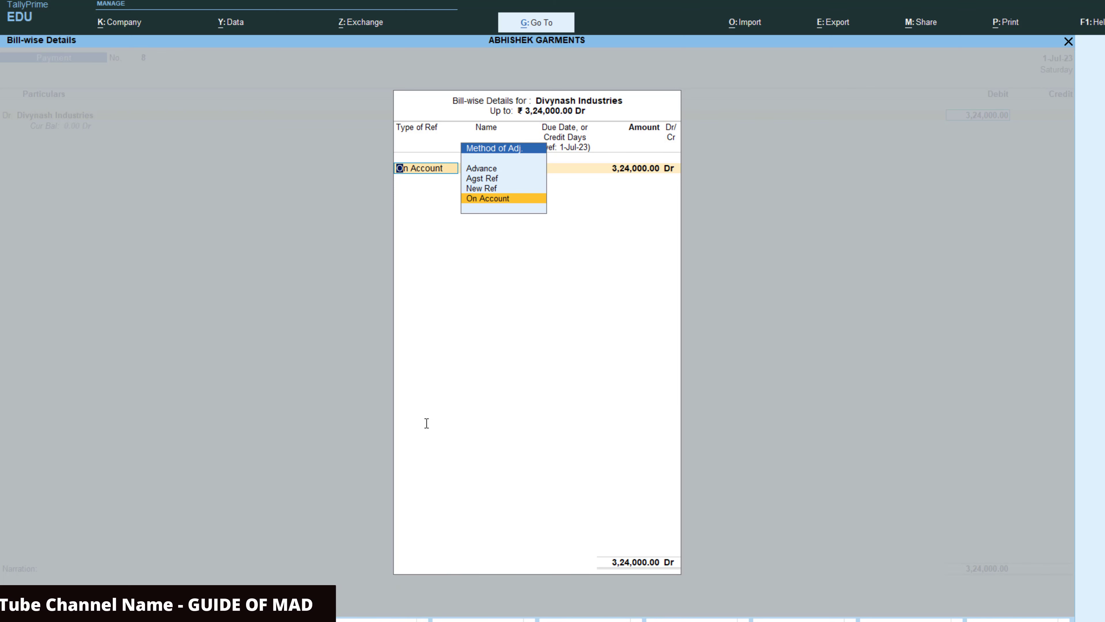
# - Allocate the 3,24,000.00 debit for Divynash Industries as On Account in the bill-wise details
pyautogui.press('Return')
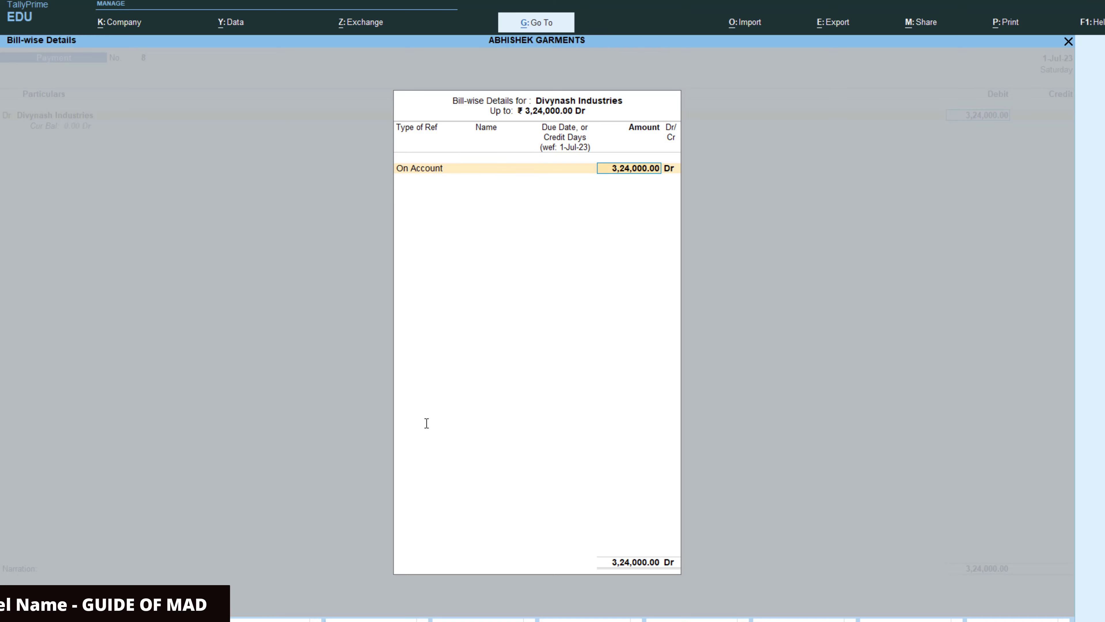
pyautogui.press('Return')
pyautogui.press('Return')
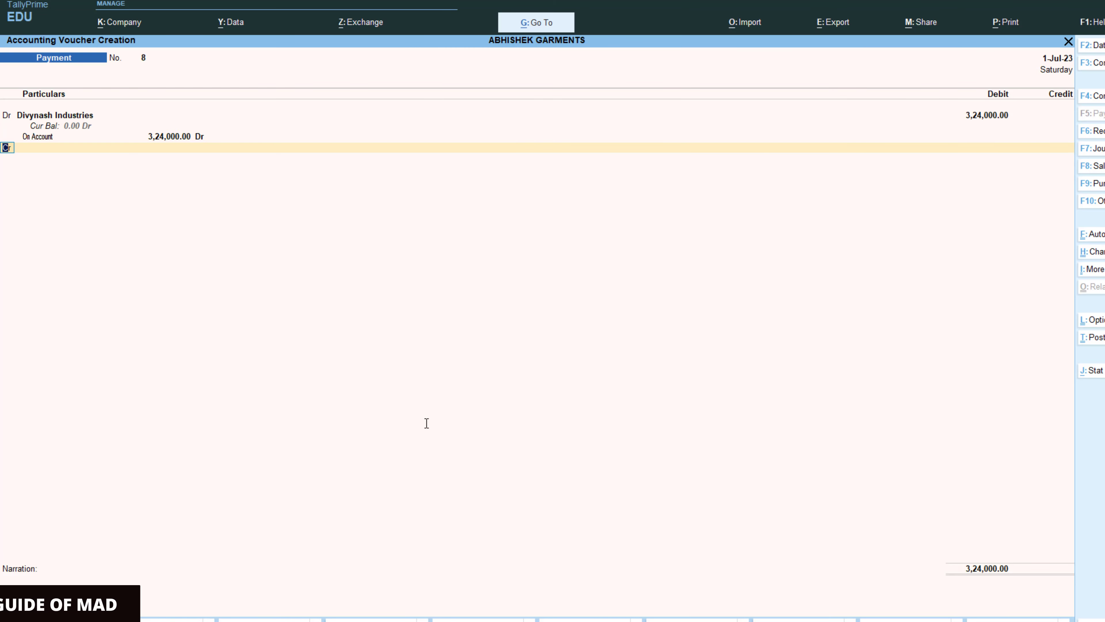
# - Check item 27 in the Word document for the paying bank and credit HDFC Current Account in the TallyPrime payment voucher
pyautogui.press('Return')
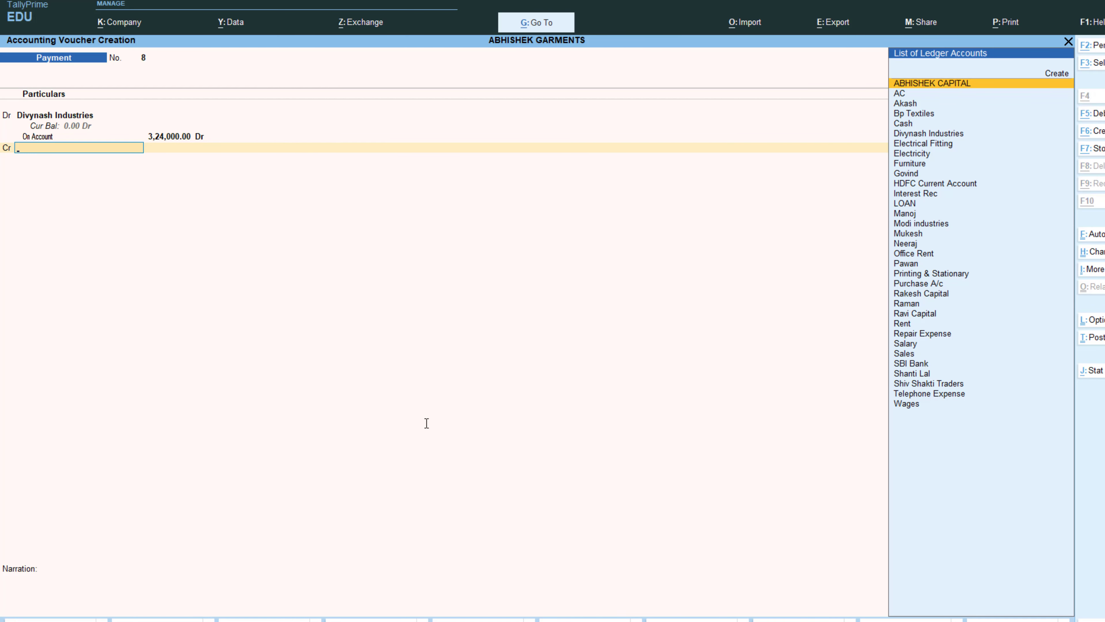
pyautogui.hotkey('alt', 'Tab')
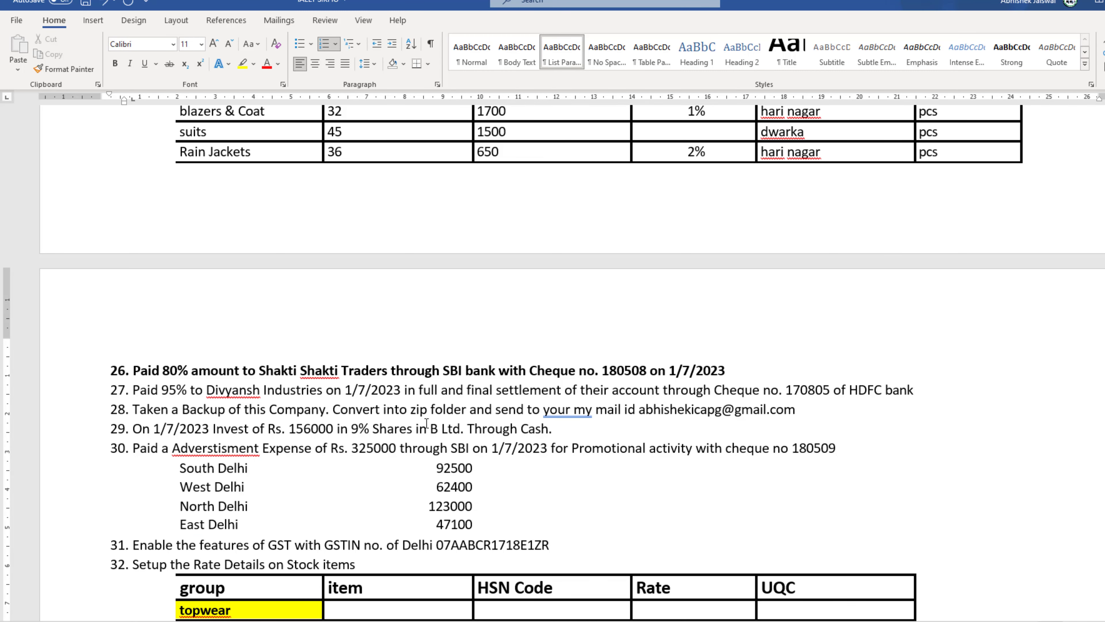
pyautogui.hotkey('alt', 'Tab')
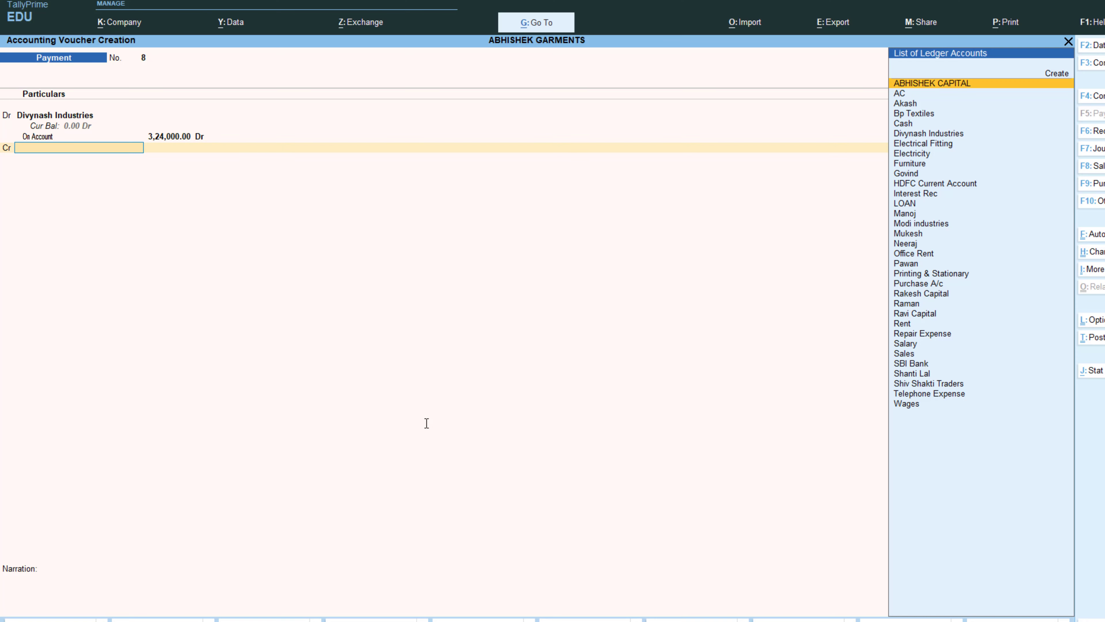
pyautogui.write('h')
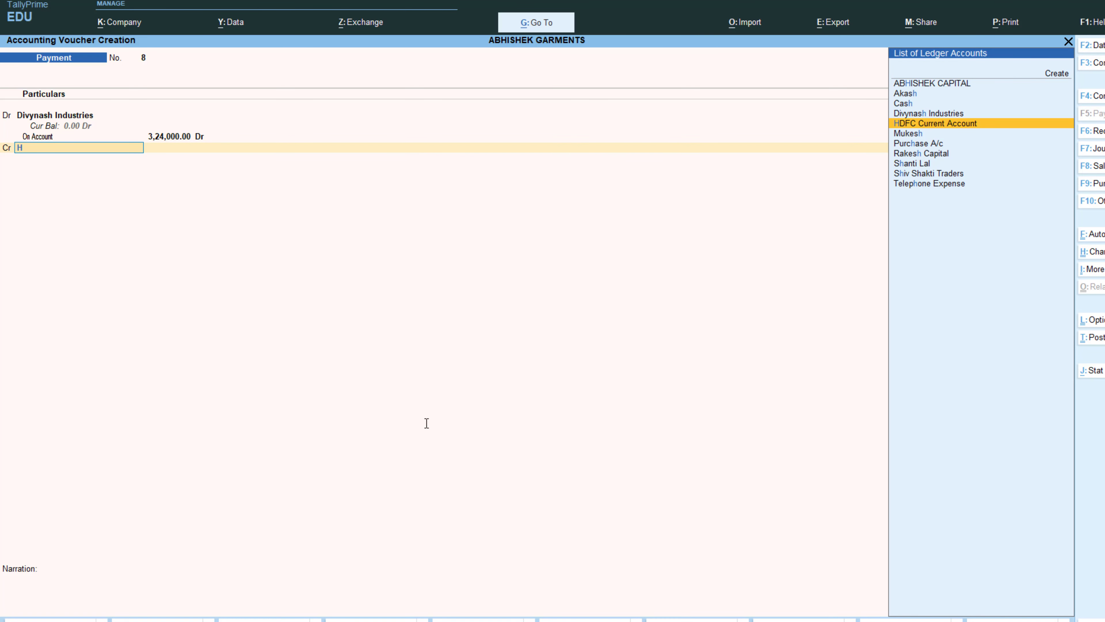
pyautogui.press('Return')
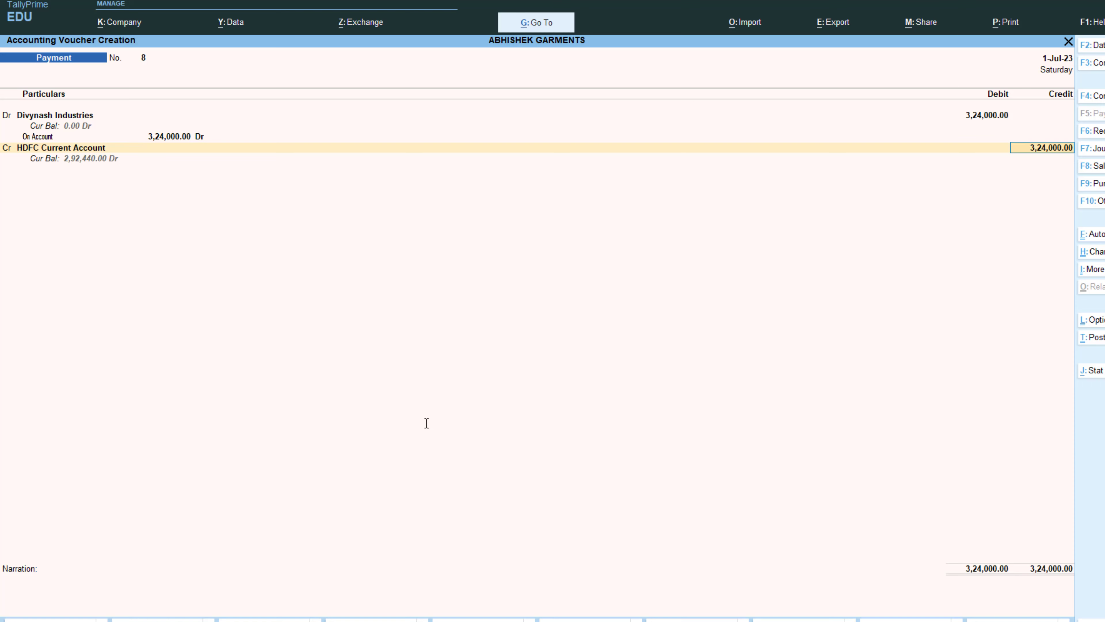
# - Recheck item 27 in Word, calculate 324000*95% in the TallyPrime calculator, and set the HDFC Current Account credit to 3,07,800
pyautogui.hotkey('alt', 'Tab')
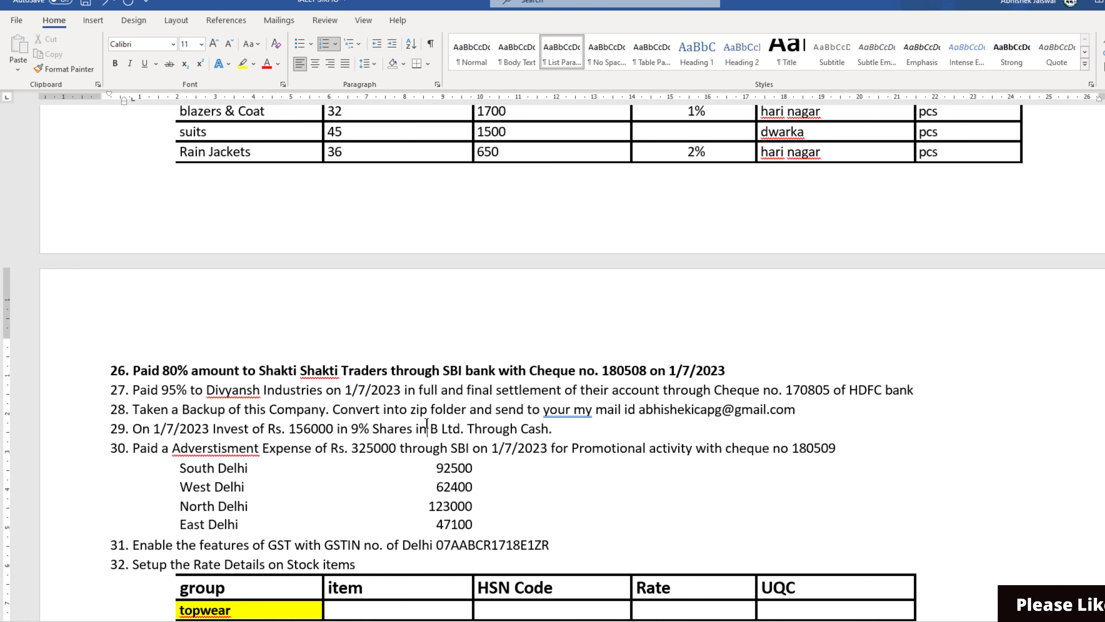
pyautogui.hotkey('alt', 'Tab')
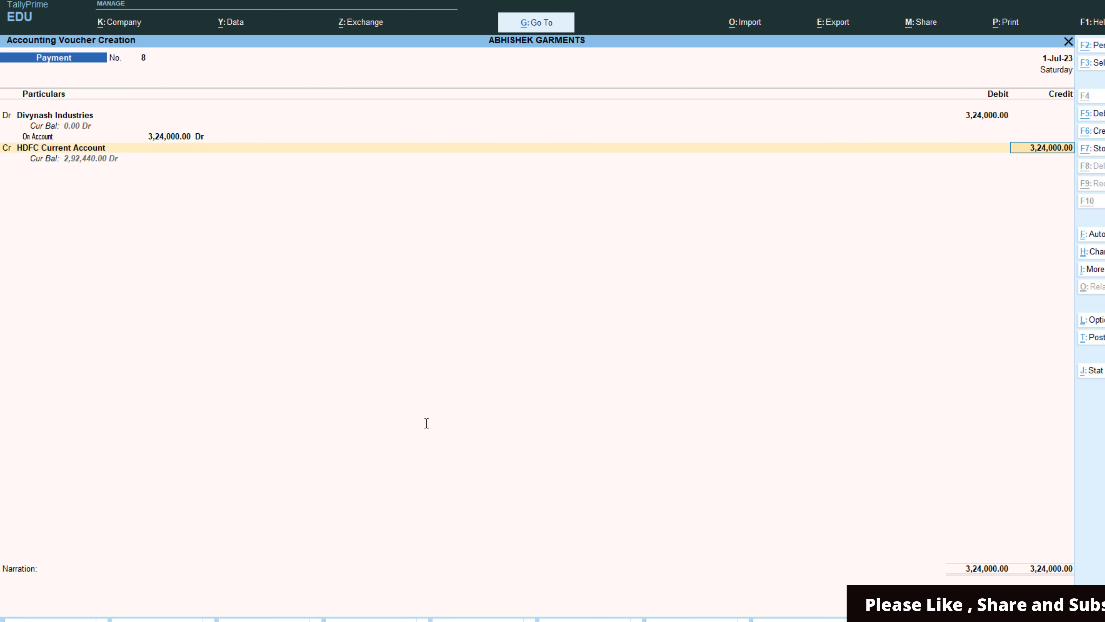
pyautogui.hotkey('ctrl', 'n')
pyautogui.write('3240')
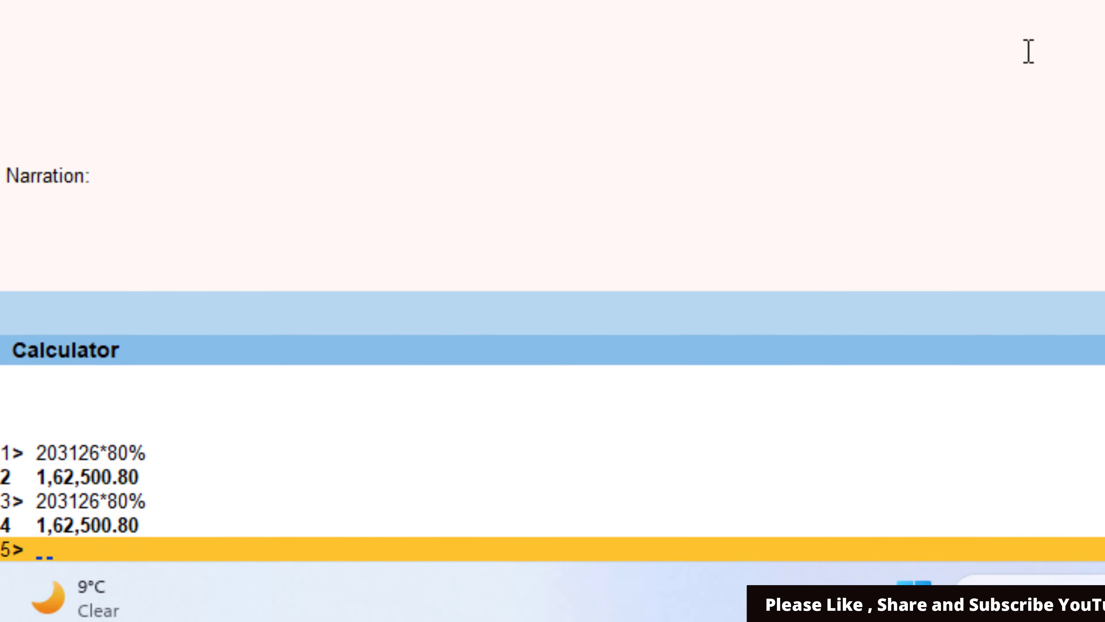
pyautogui.write('00')
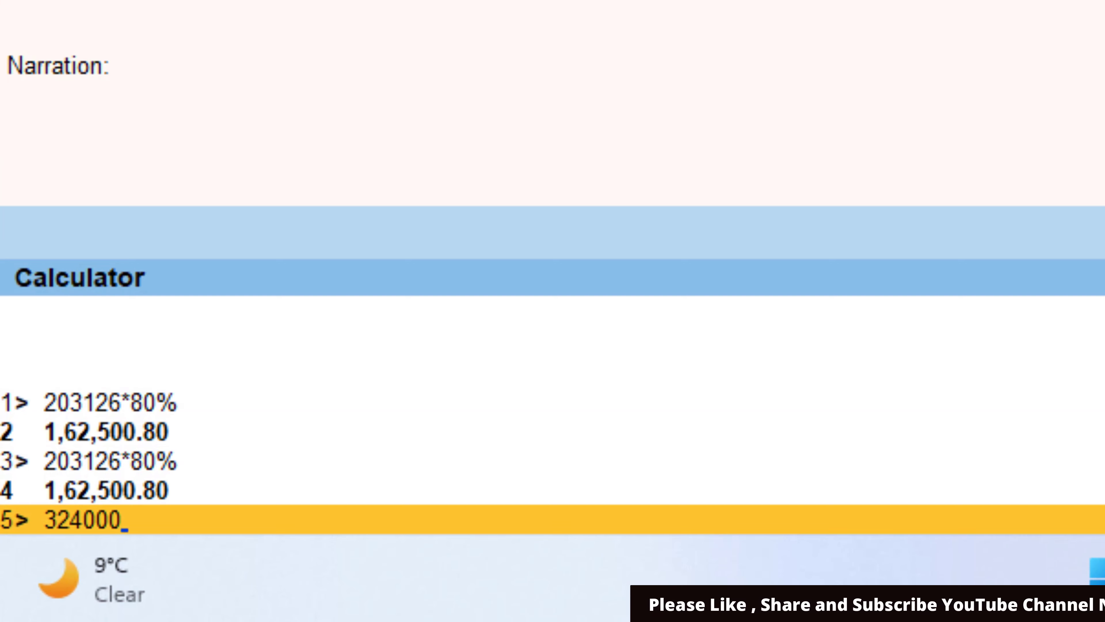
pyautogui.write('*95')
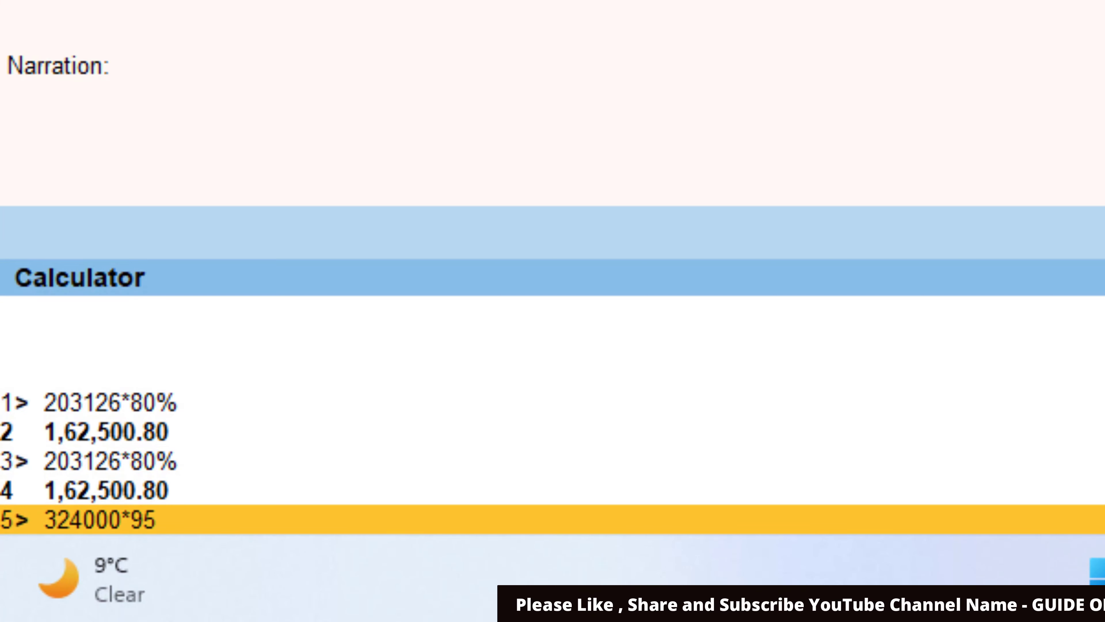
pyautogui.write('%')
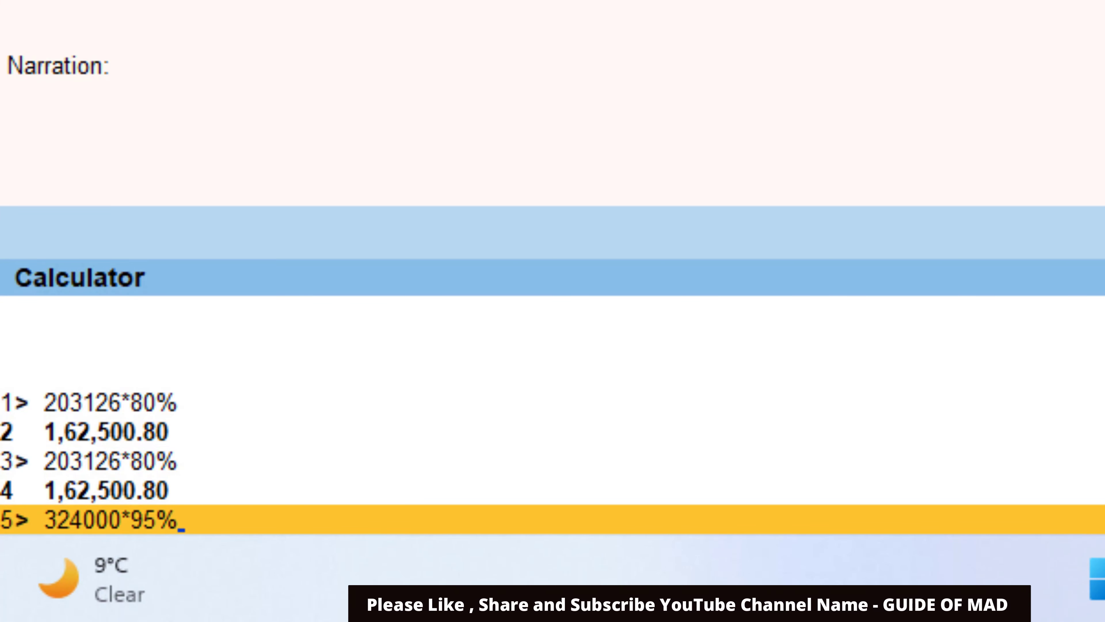
pyautogui.press('Return')
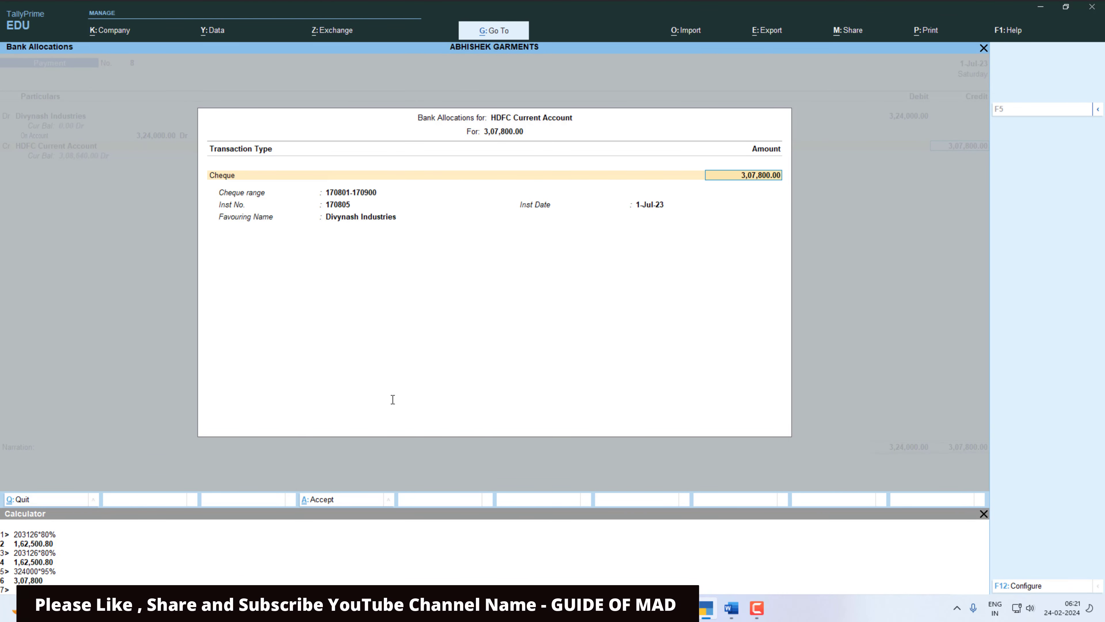
# - Accept the 3,07,800.00 bank allocation with cheque 170805 dated 1-Jul-23 favouring Divynash Industries
pyautogui.press('Return')
pyautogui.press('Return')
pyautogui.press('Return')
pyautogui.press('Return')
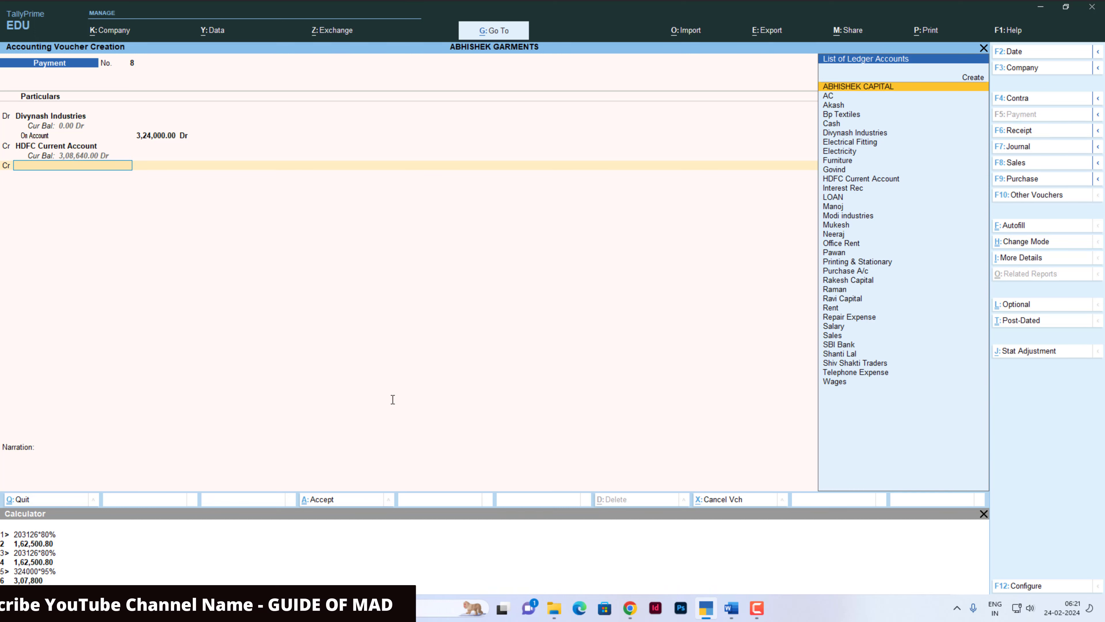
# - Create a ledger named Discount Recieved under Indirect Incomes, with ledger type Not Applicable, for the voucher's second credit line
pyautogui.write('D')
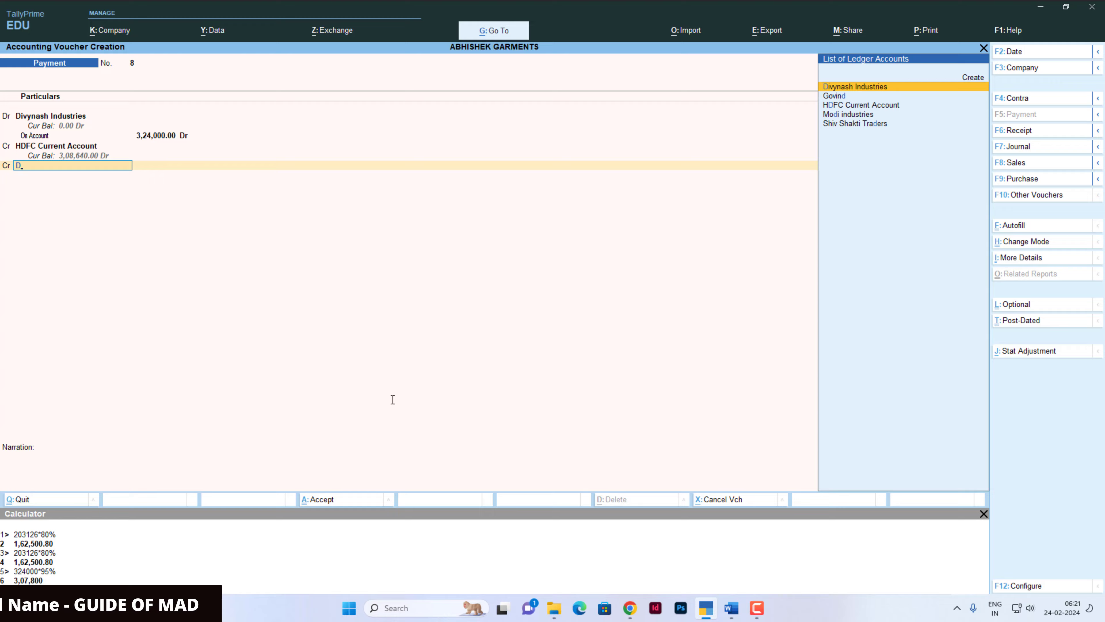
pyautogui.hotkey('alt', 'c')
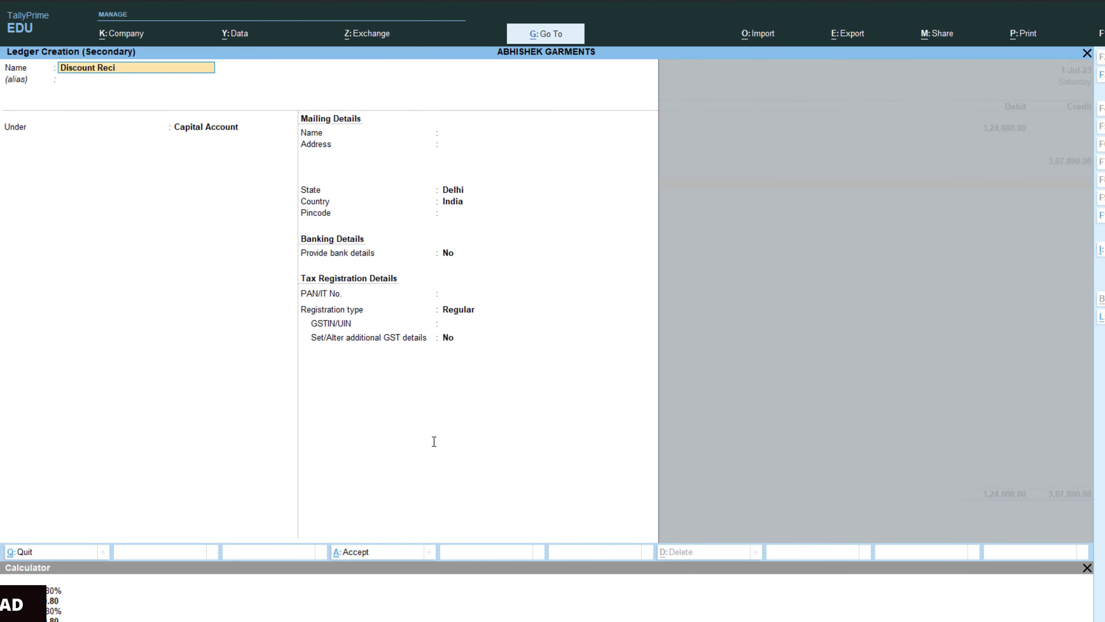
pyautogui.write('Discount Recieved')
pyautogui.press('Return')
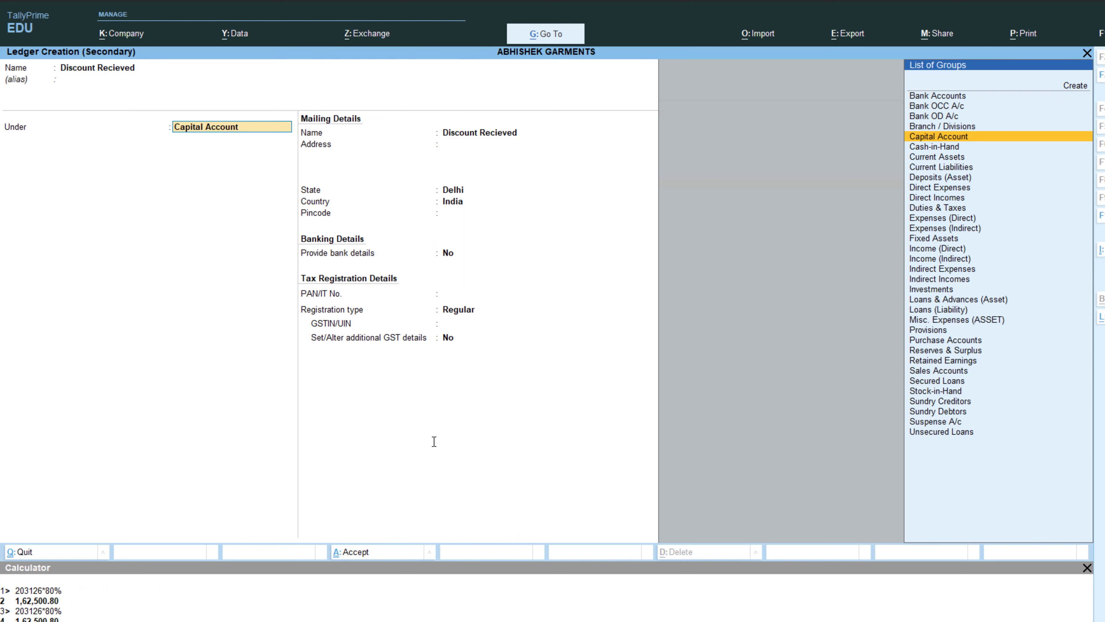
pyautogui.write('In')
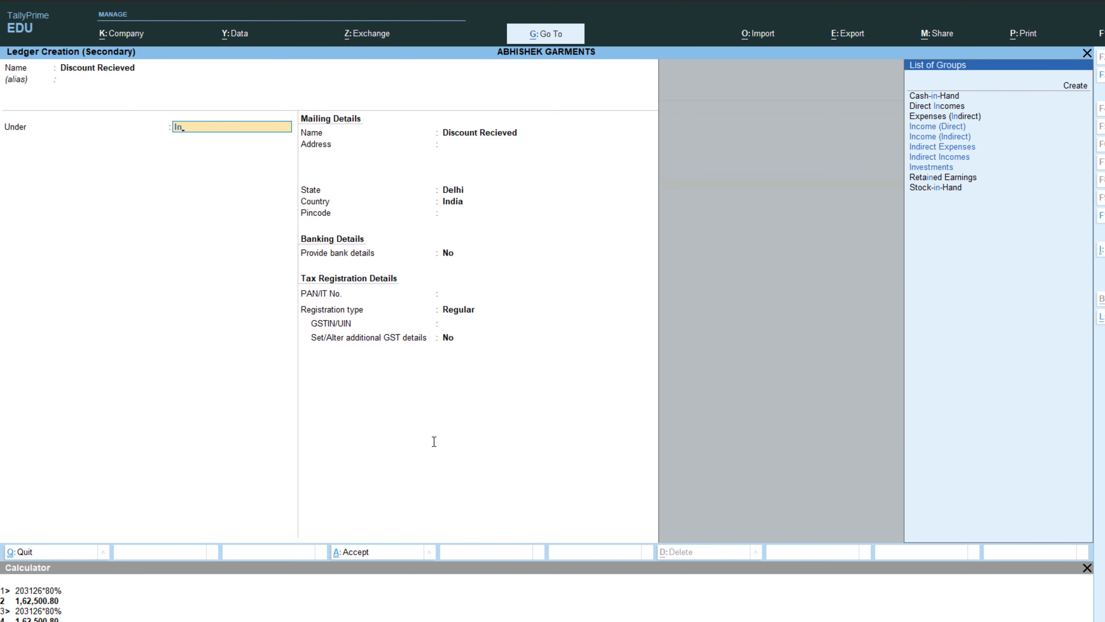
pyautogui.press('Down')
pyautogui.press('Down')
pyautogui.press('Down')
pyautogui.press('Return')
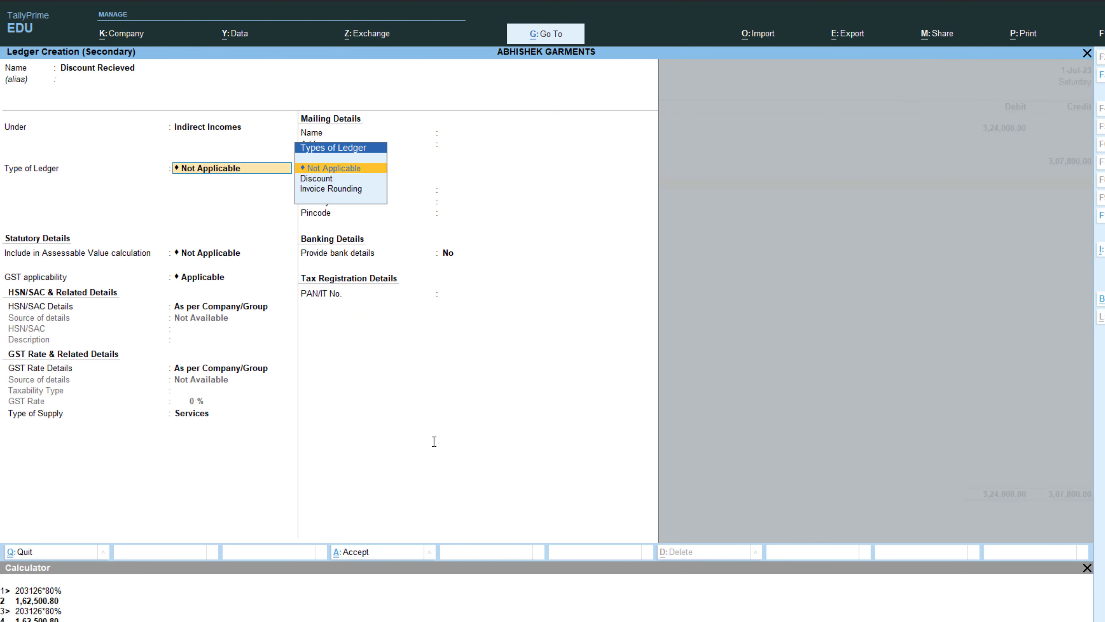
pyautogui.press('Return')
pyautogui.hotkey('ctrl', 'a')
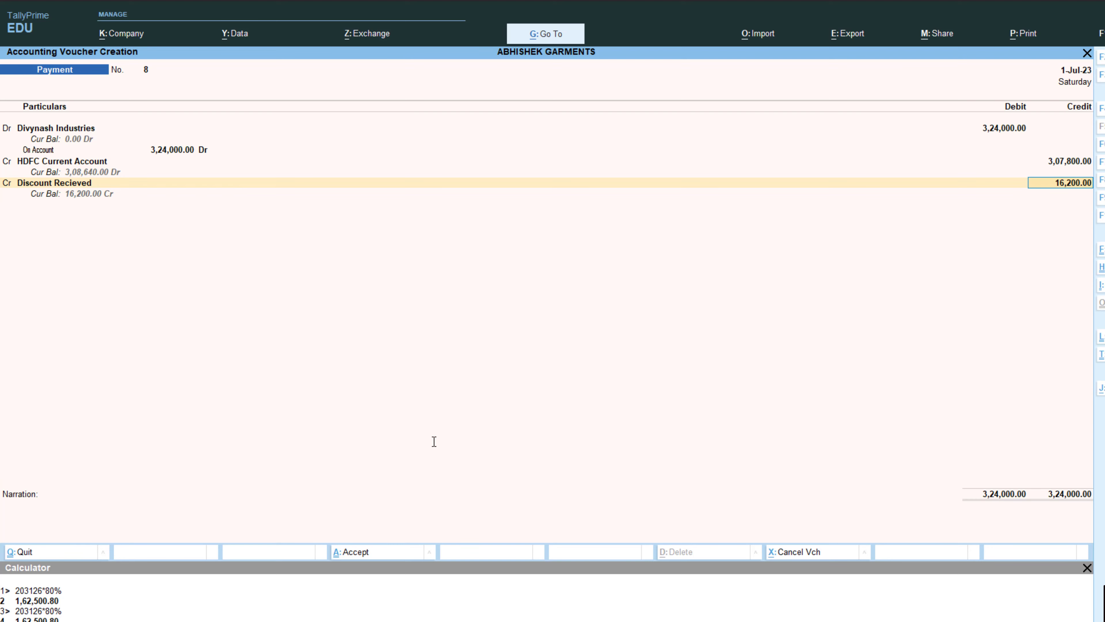
# - Accept the 16,200.00 credit to Discount Recieved and save the payment voucher without a narration
pyautogui.press('Return')
pyautogui.press('Return')
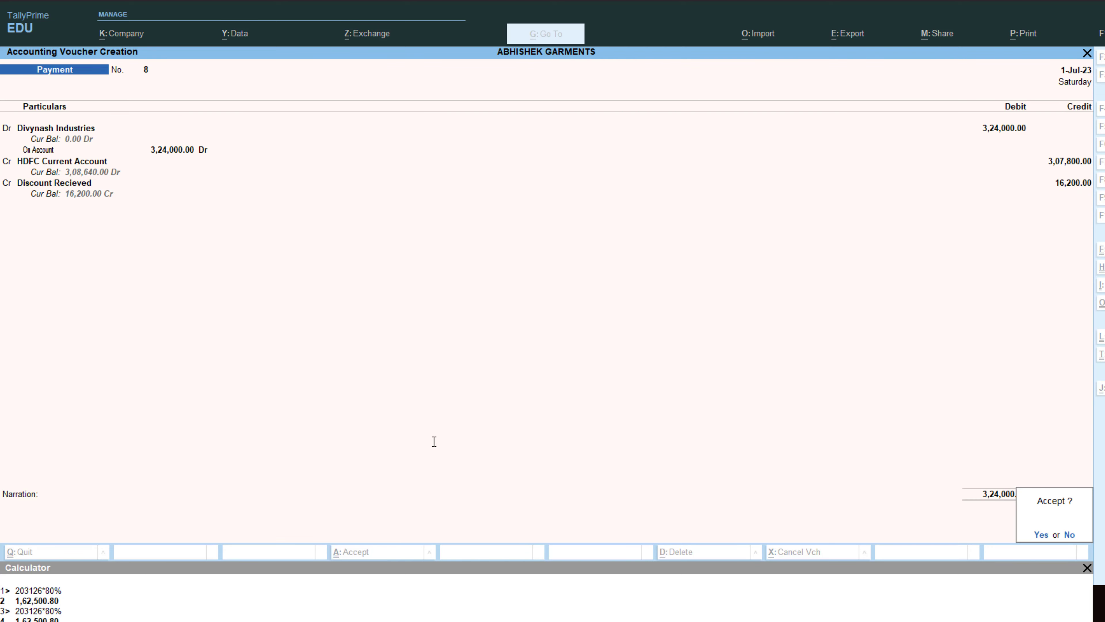
pyautogui.press('Return')
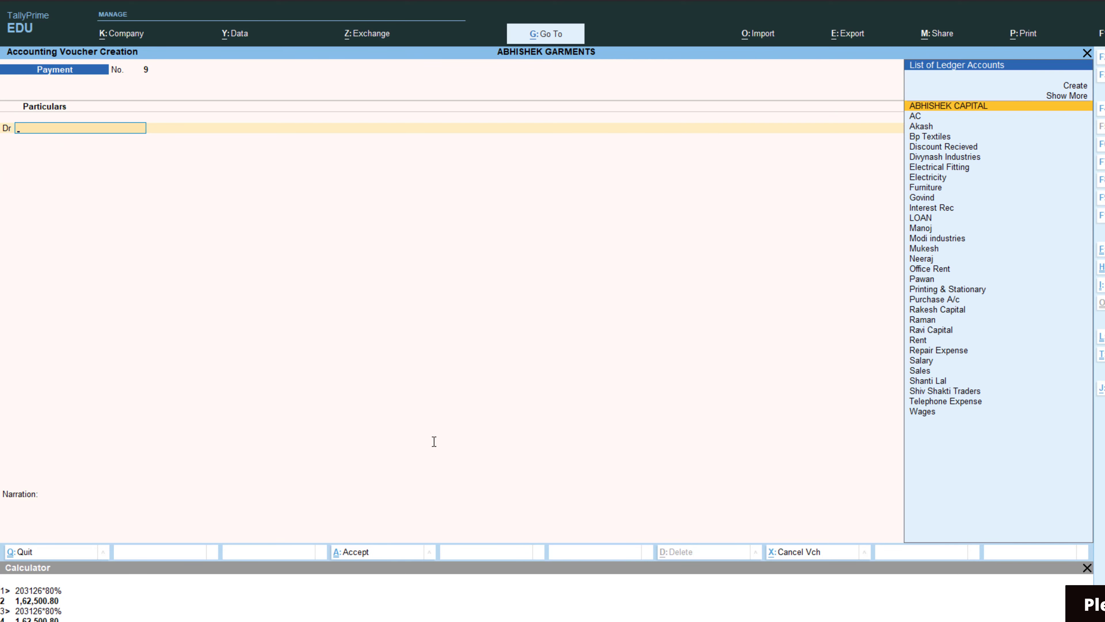
# - Check item 28 in the Word document, leave voucher entry in TallyPrime, and open the company data backup
pyautogui.hotkey('alt', 'Tab')
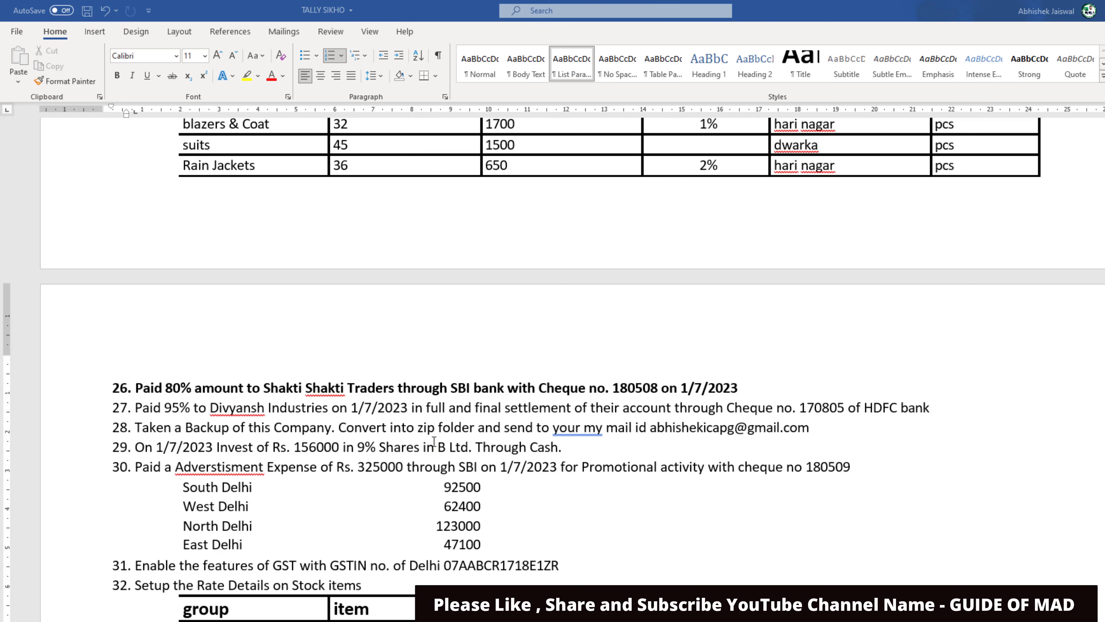
pyautogui.hotkey('alt', 'Tab')
pyautogui.press('Escape')
pyautogui.press('Return')
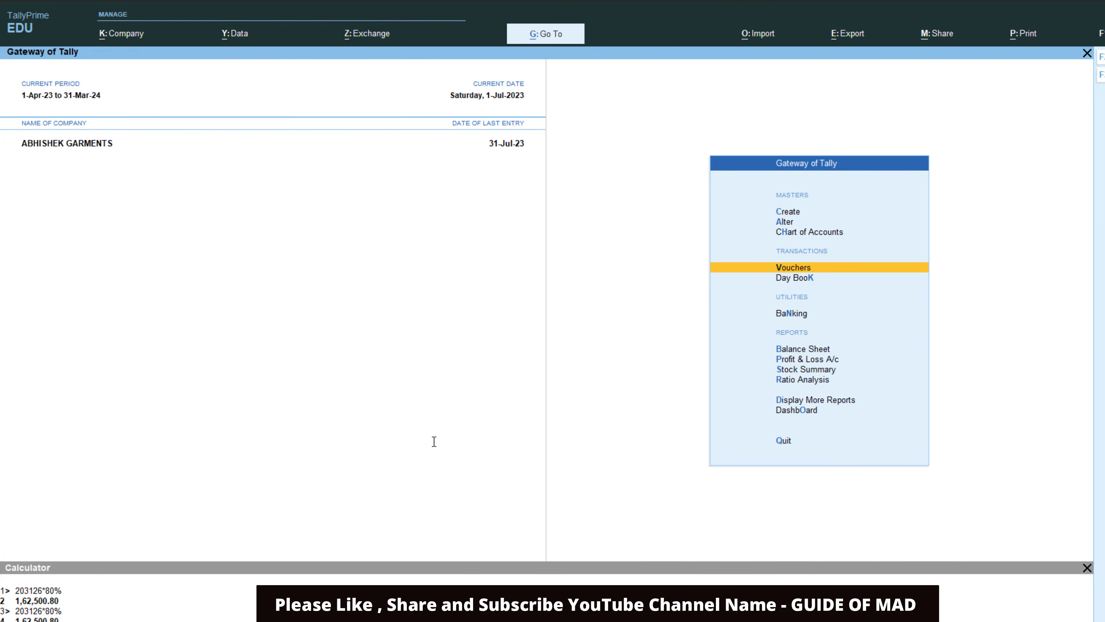
pyautogui.hotkey('alt', 'y')
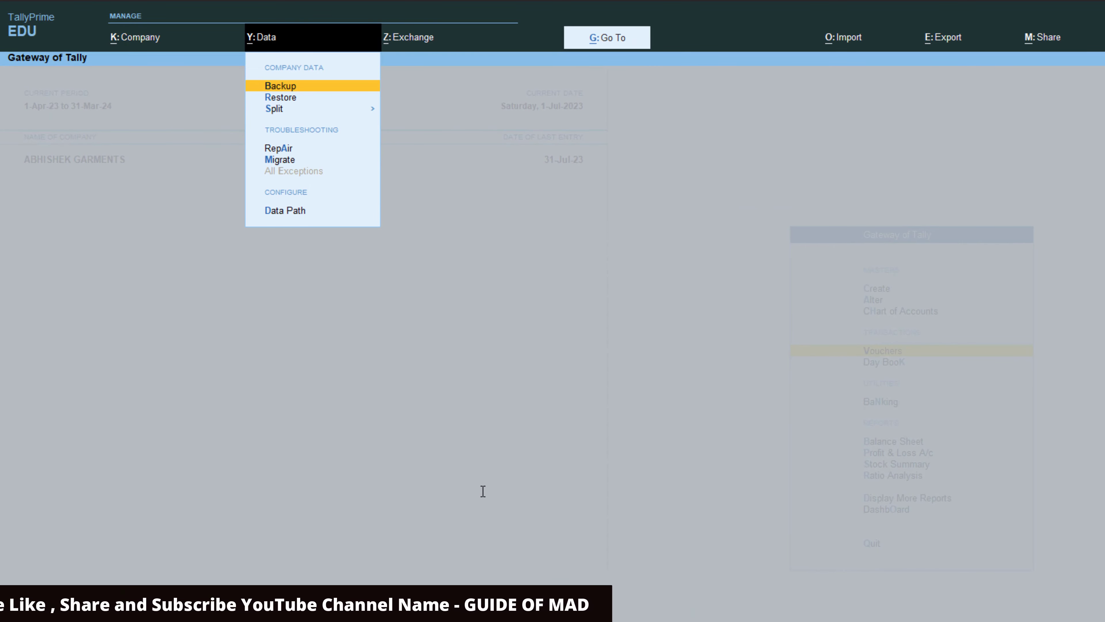
pyautogui.press('Return')
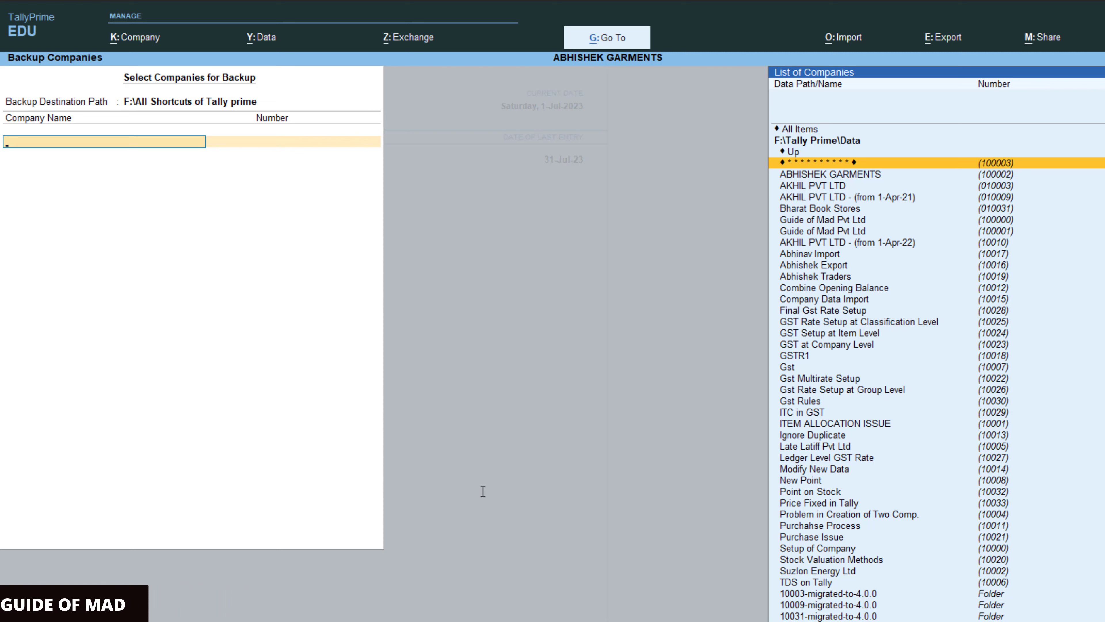
# - Select ABHISHEK GARMENTS (100002) as the only company and back it up to F:\All Shortcuts of Tally prime
pyautogui.press('Down')
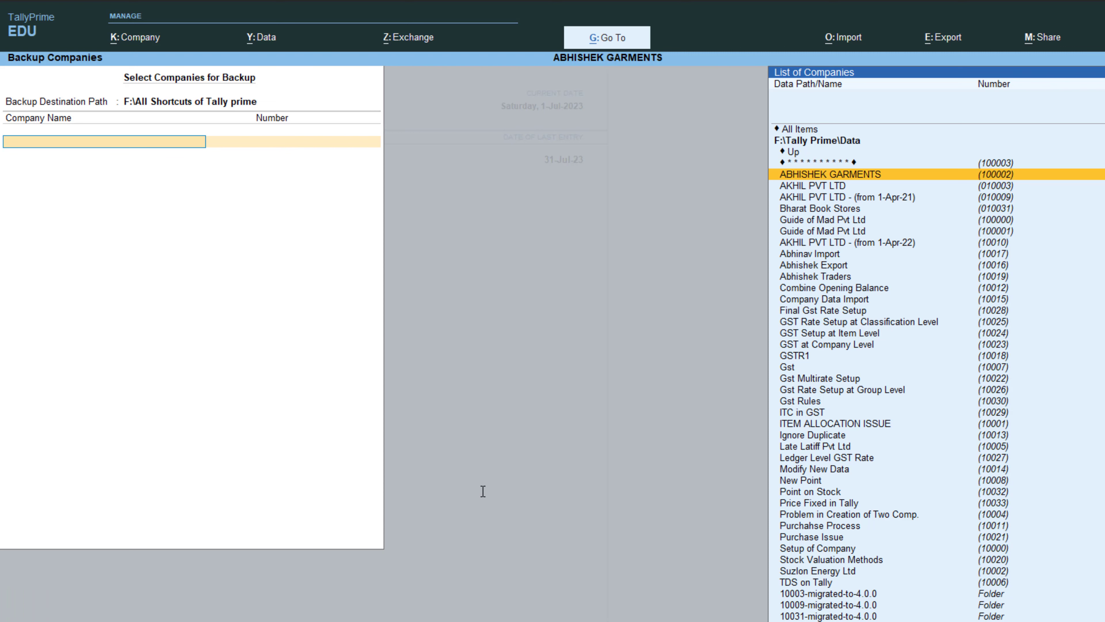
pyautogui.press('Return')
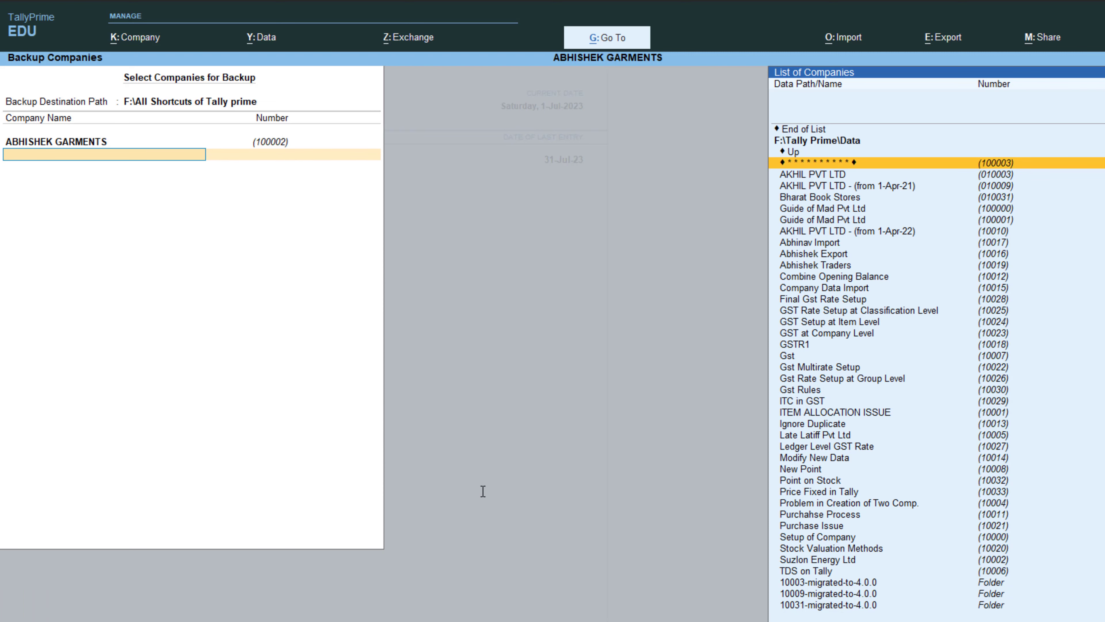
pyautogui.press('Up')
pyautogui.press('Up')
pyautogui.press('Up')
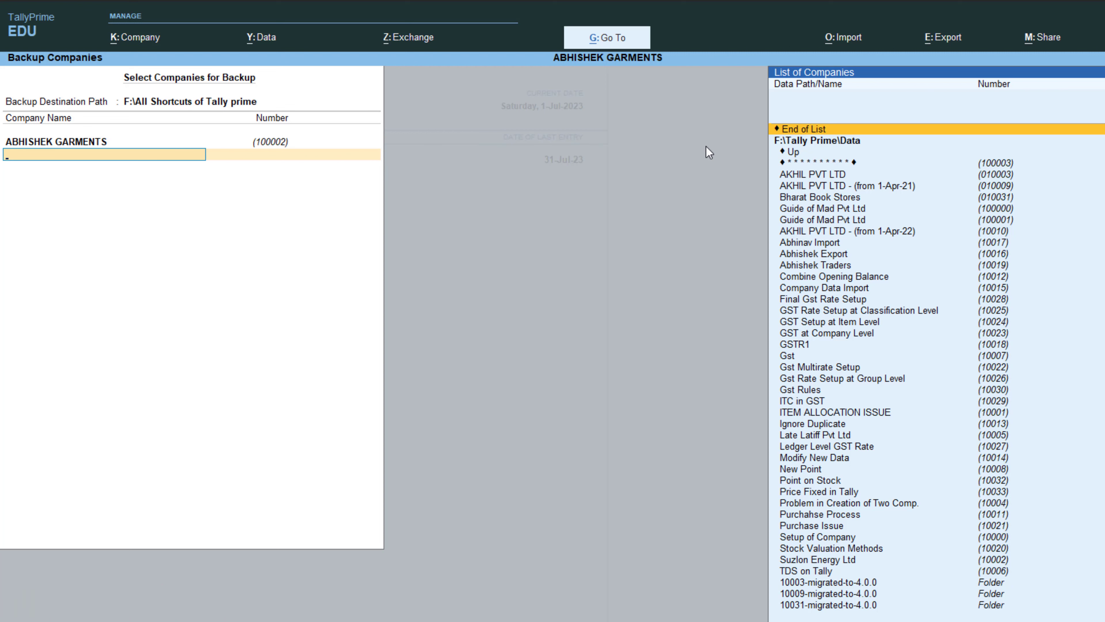
pyautogui.press('Return')
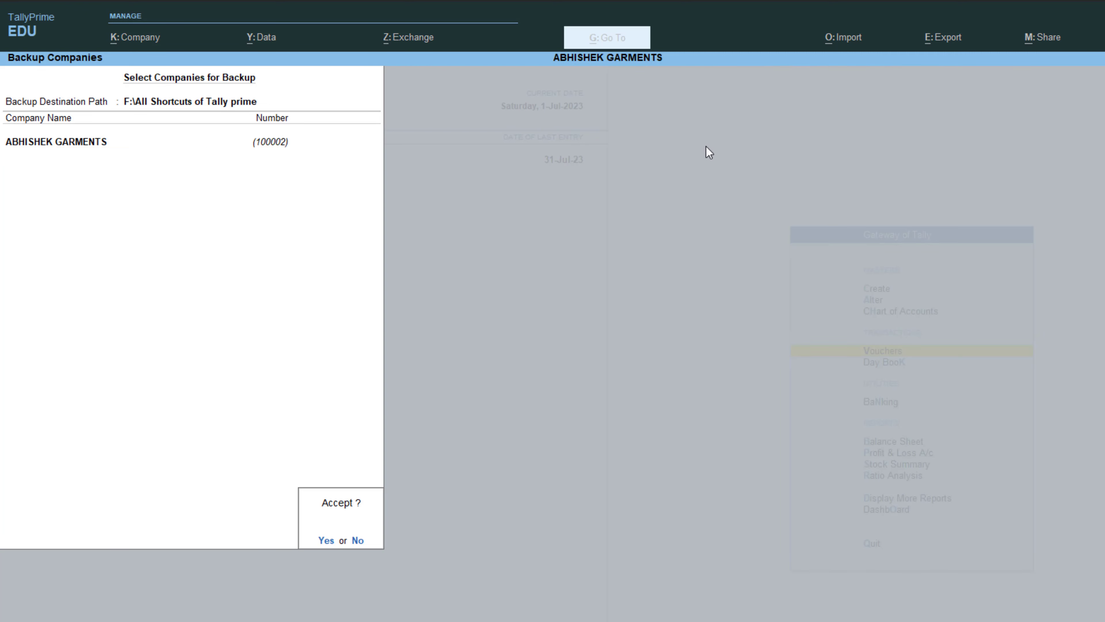
pyautogui.press('Return')
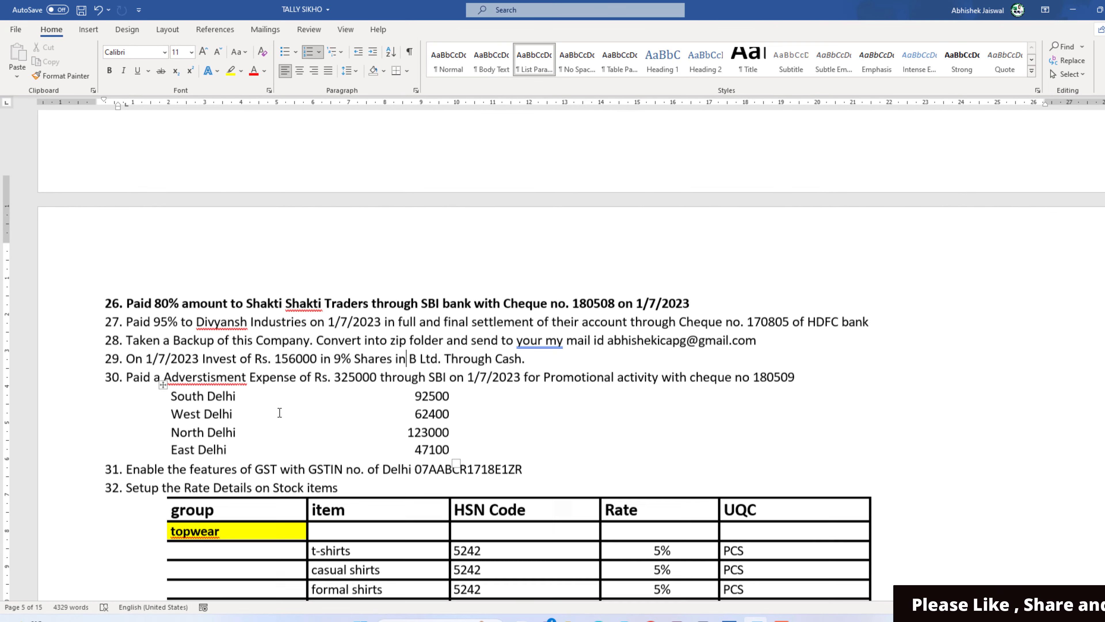
# - Review item 29 in the Word document and start a new journal voucher in TallyPrime for the share investment
pyautogui.scroll(-1, 280, 412)
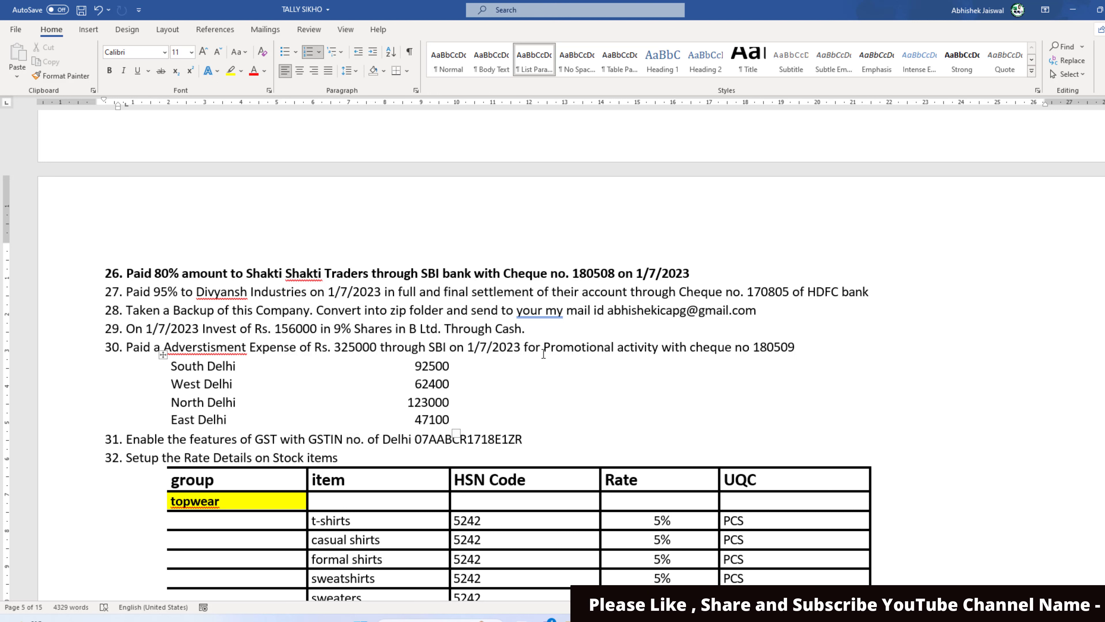
pyautogui.hotkey('alt', 'Tab')
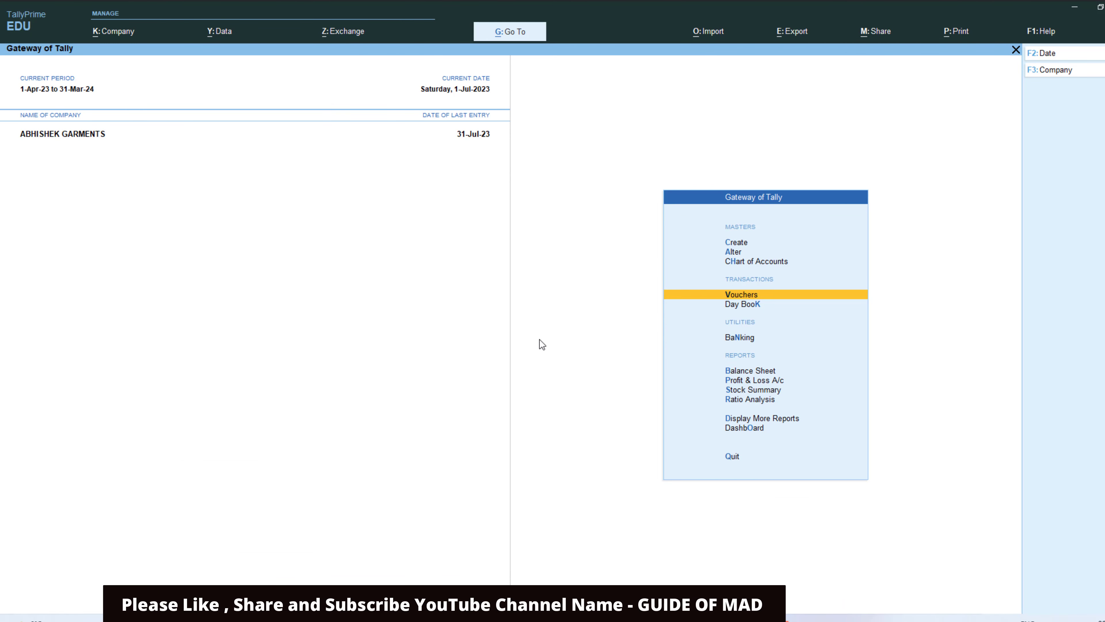
pyautogui.press('Return')
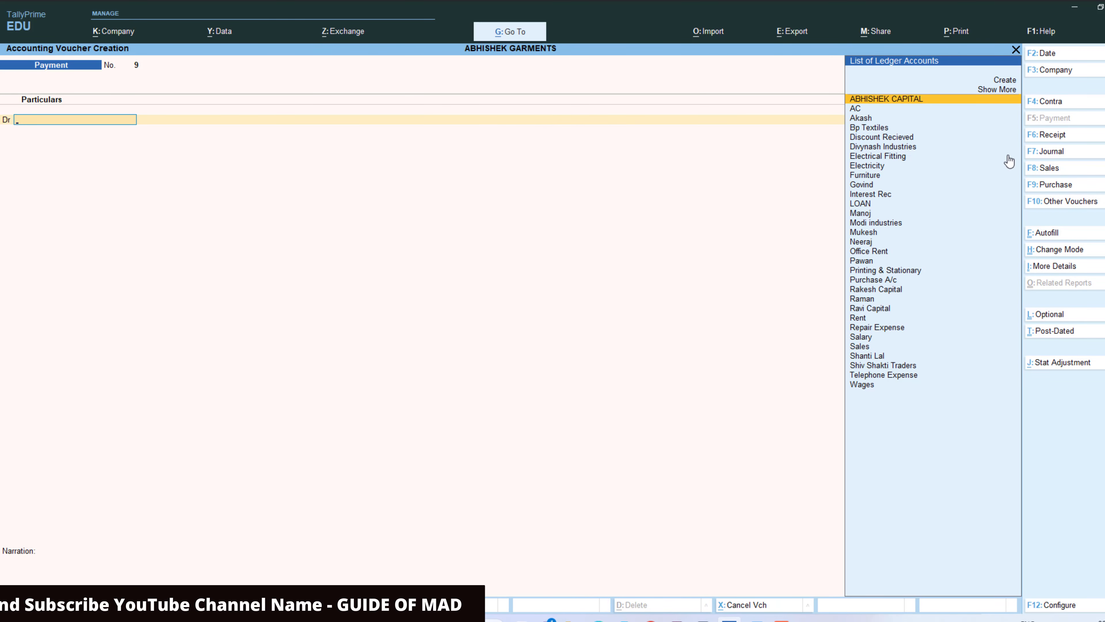
pyautogui.press('F7')
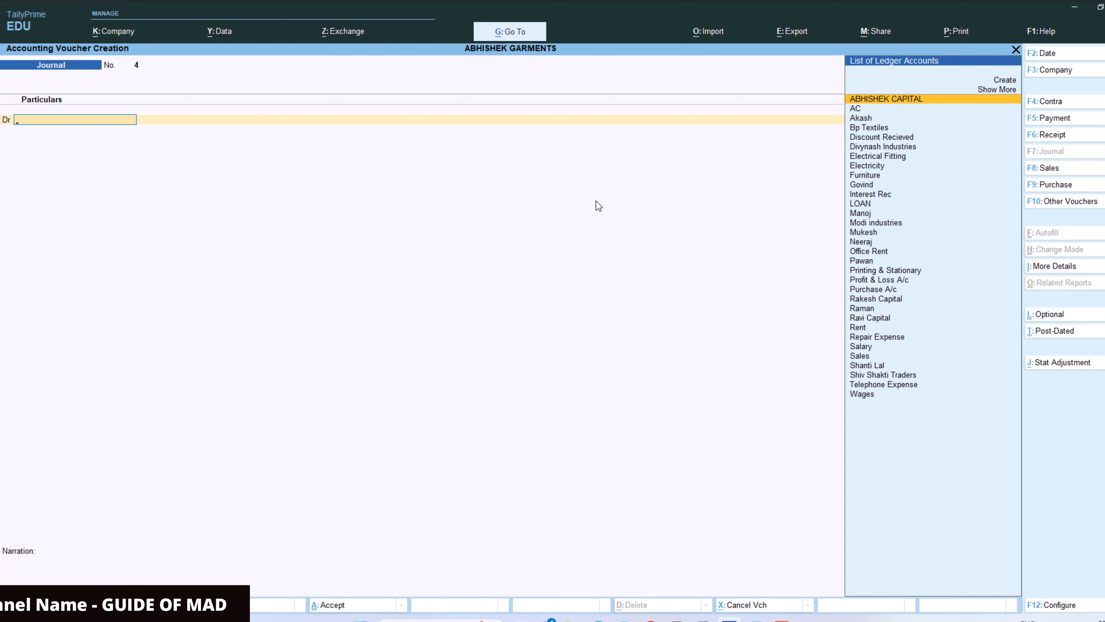
pyautogui.hotkey('alt', 'Tab')
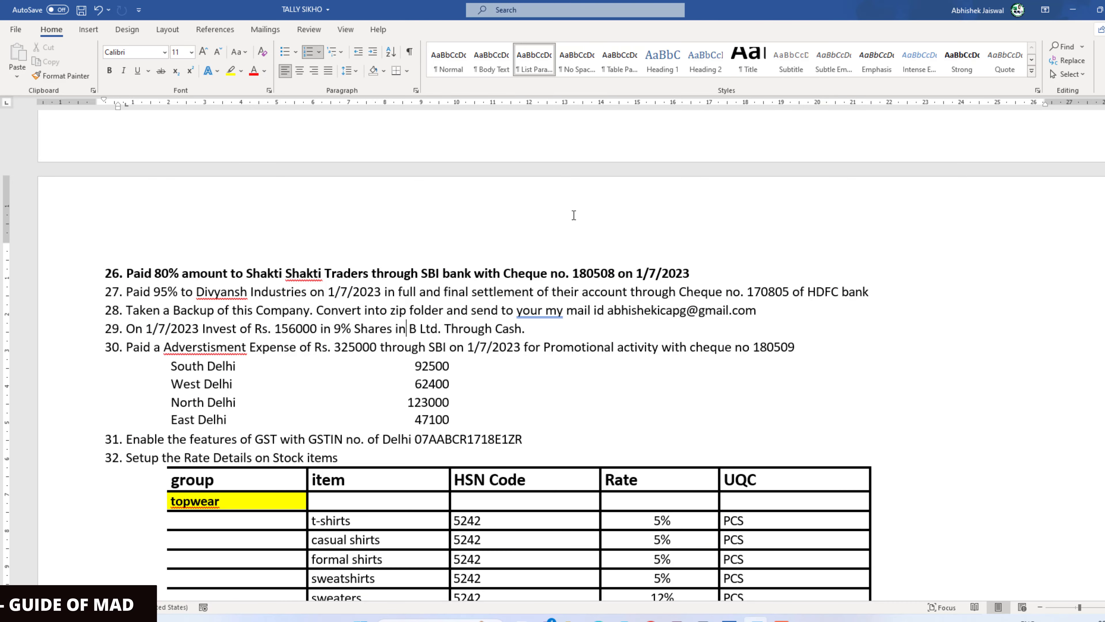
# - Set the journal voucher's date to 1-7-2023 in TallyPrime and check the ledger list for an investment account
pyautogui.hotkey('alt', 'Tab')
pyautogui.press('F2')
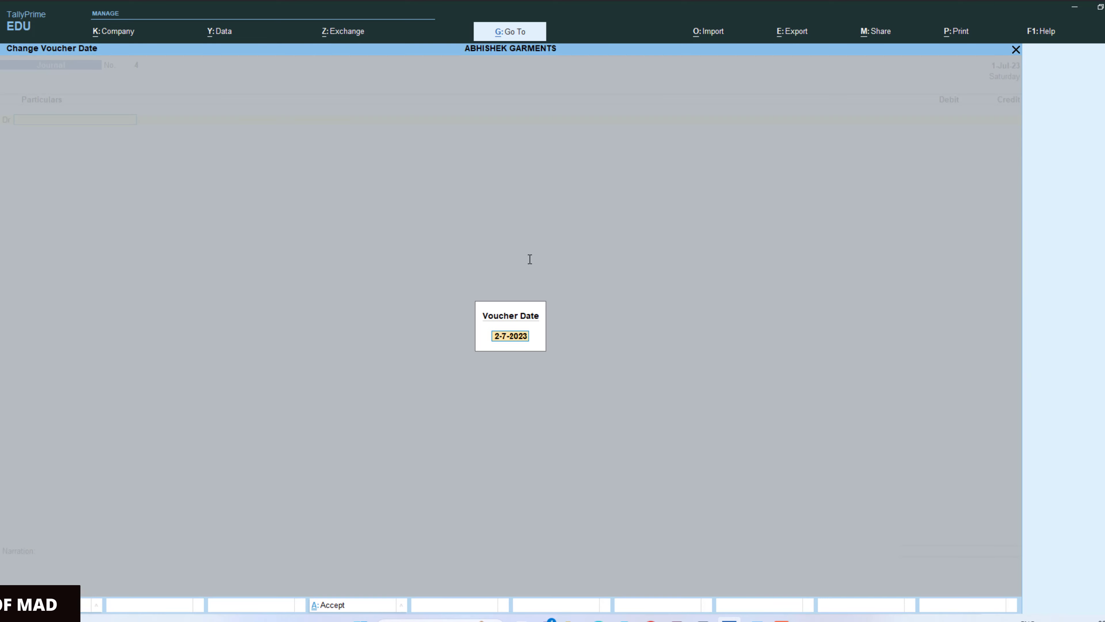
pyautogui.press('Return')
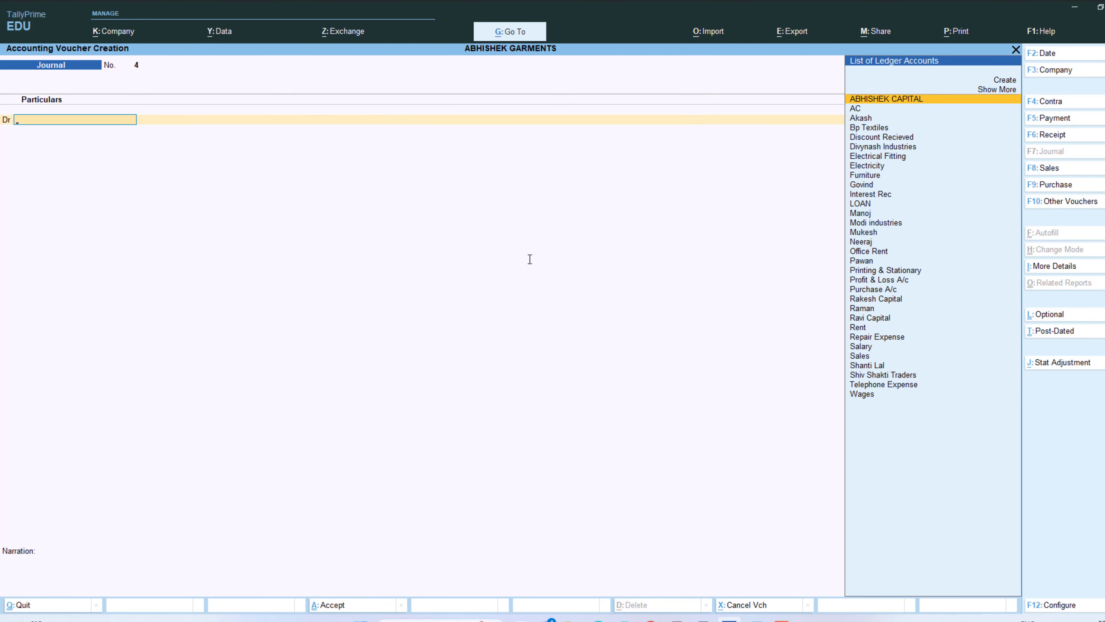
pyautogui.write('In')
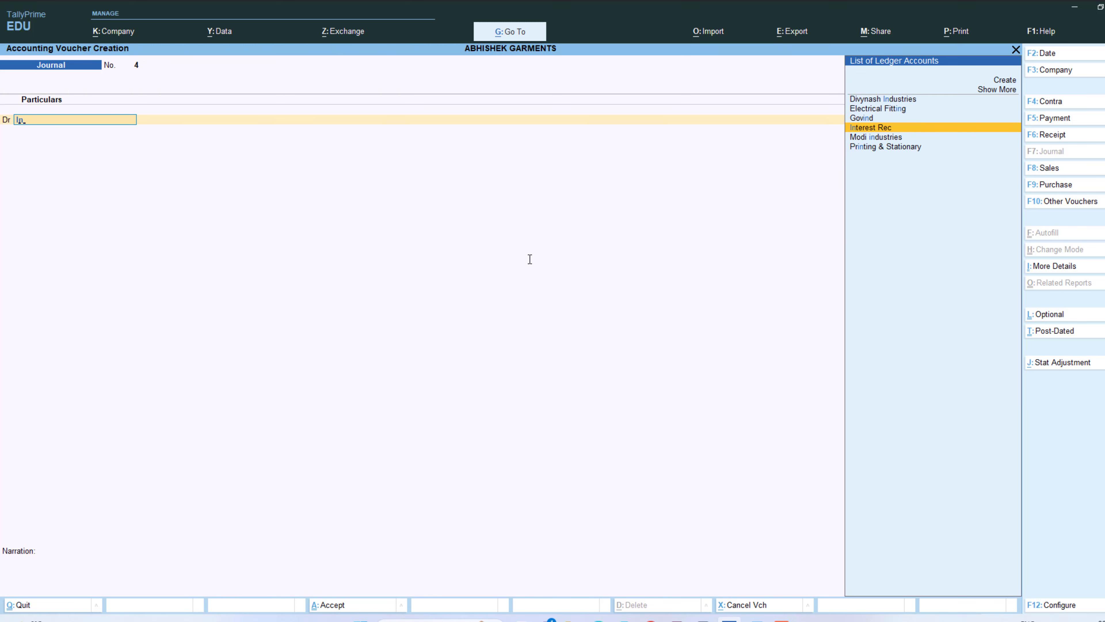
pyautogui.press('BackSpace')
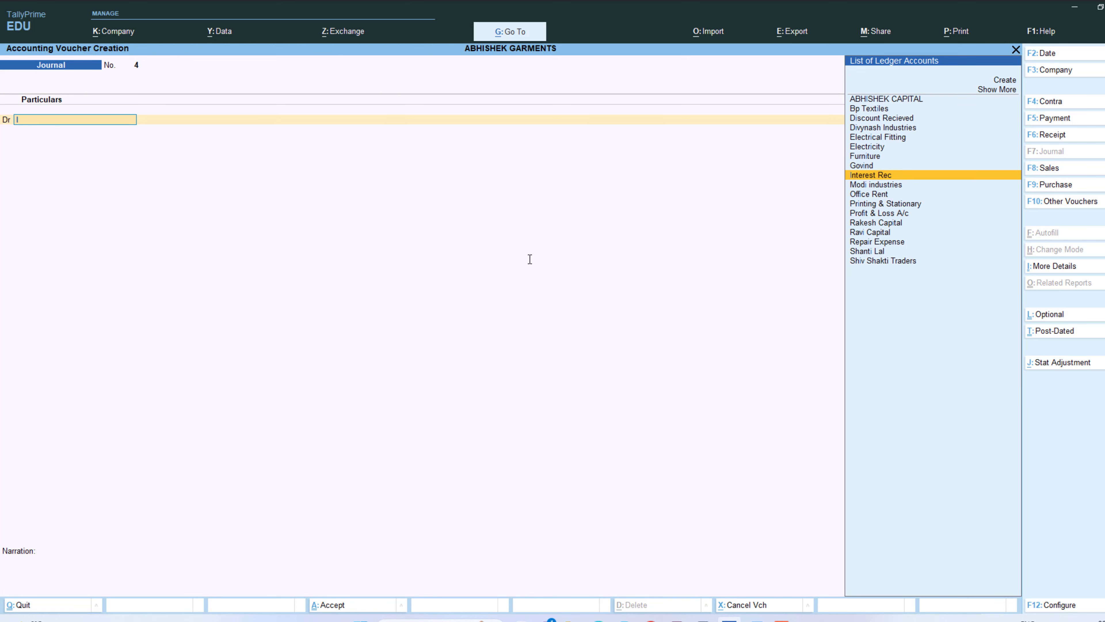
pyautogui.press('BackSpace')
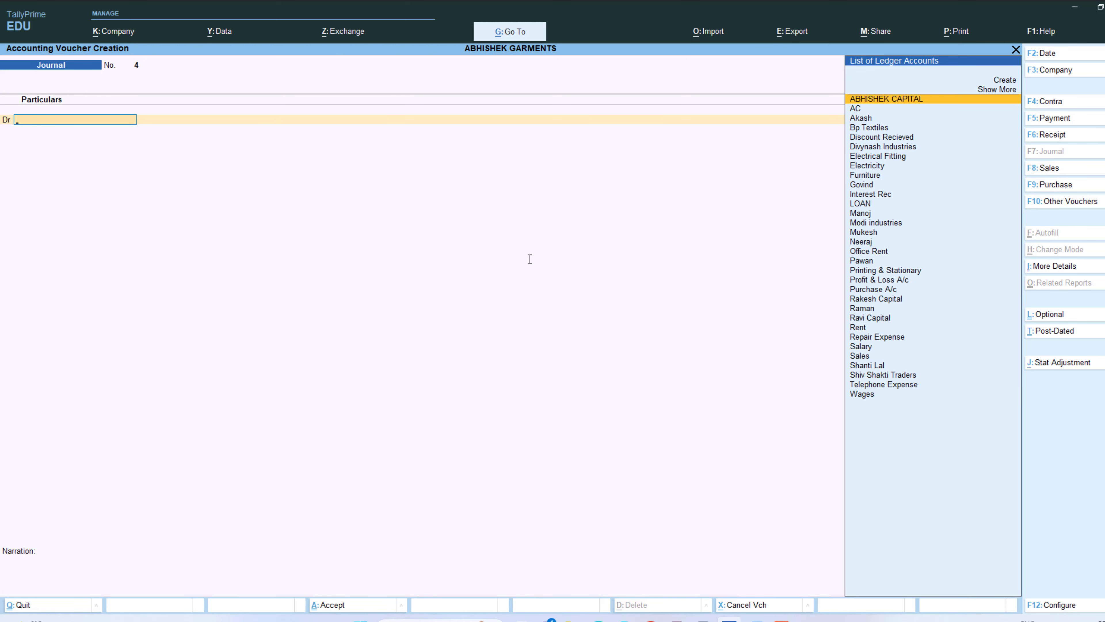
# - Create a ledger named 9% Shares in B Ltd under Investments, copying the name from item 29 in the Word document
pyautogui.hotkey('alt', 'c')
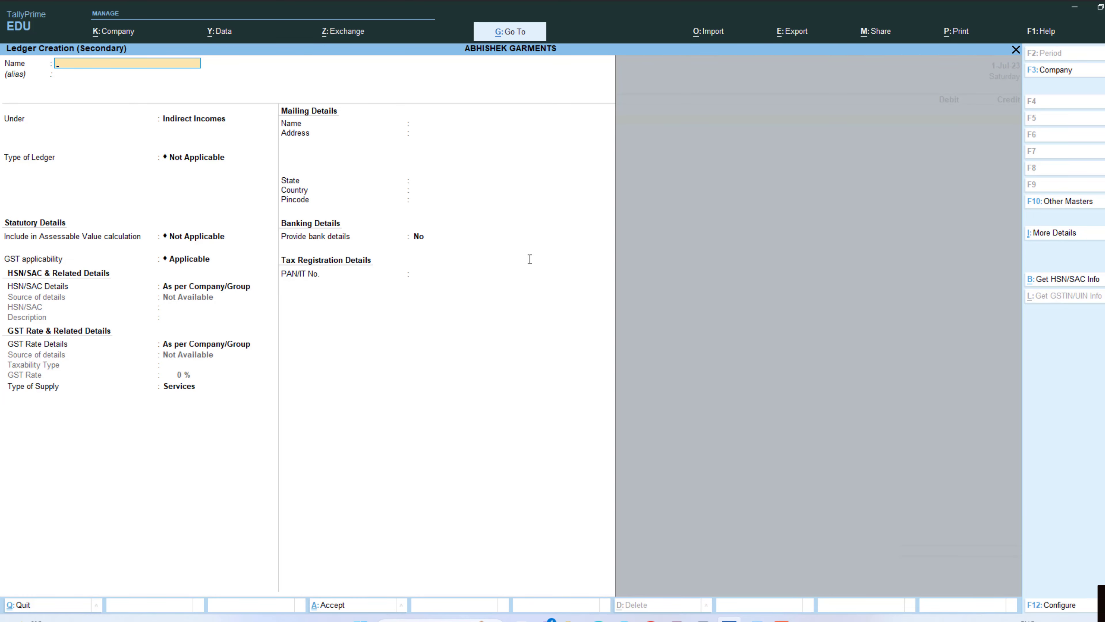
pyautogui.hotkey('alt', 'Tab')
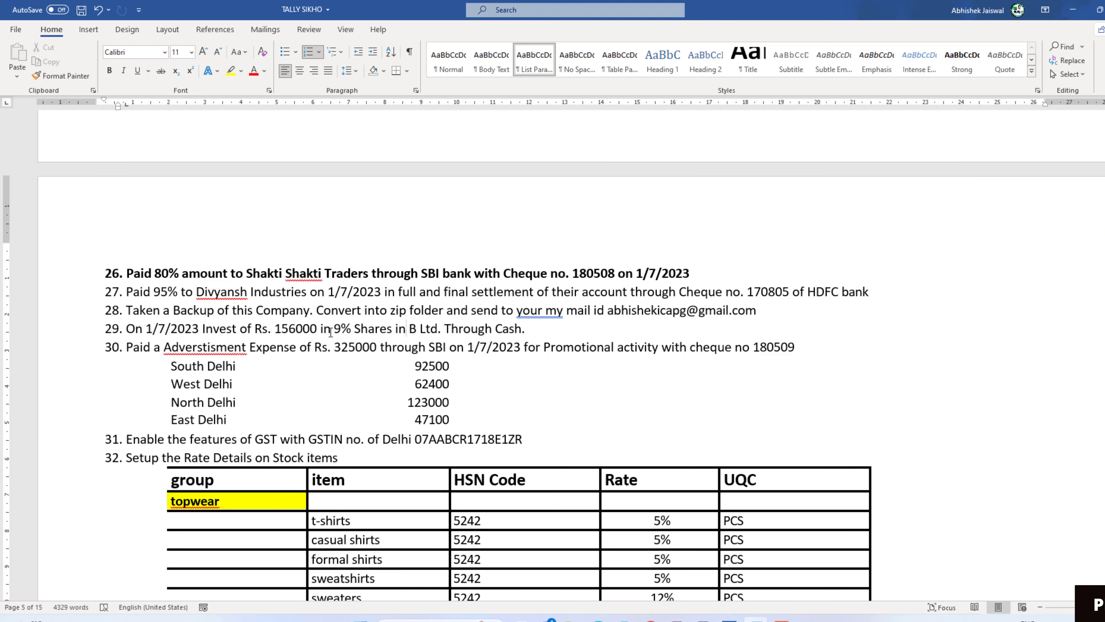
pyautogui.moveTo(434, 328); pyautogui.dragTo(434, 328)
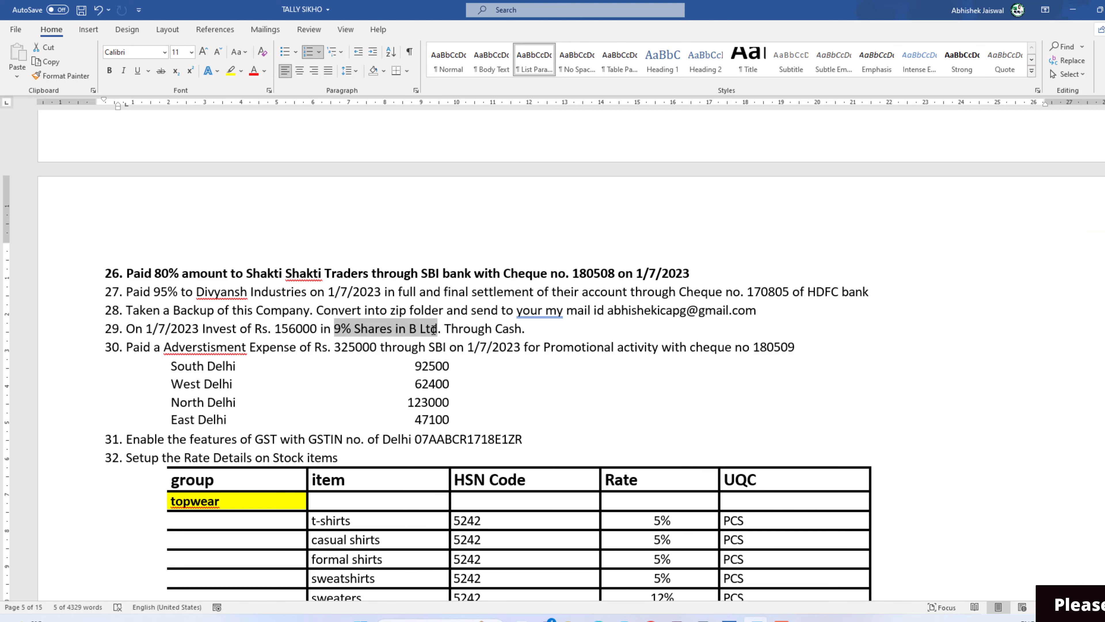
pyautogui.hotkey('alt', 'Tab')
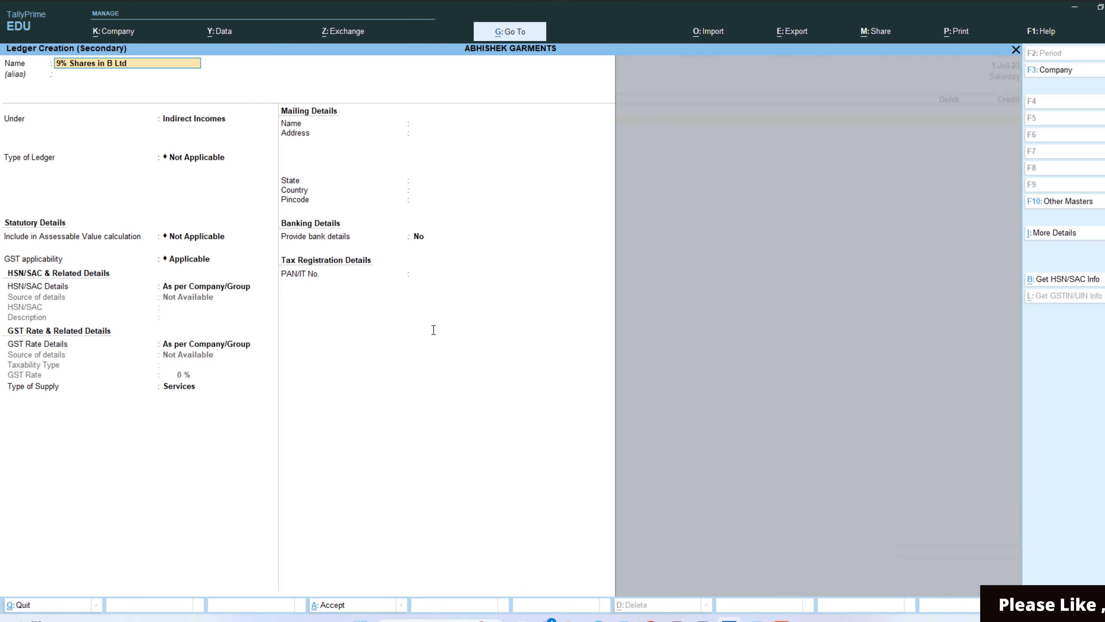
pyautogui.press('Return')
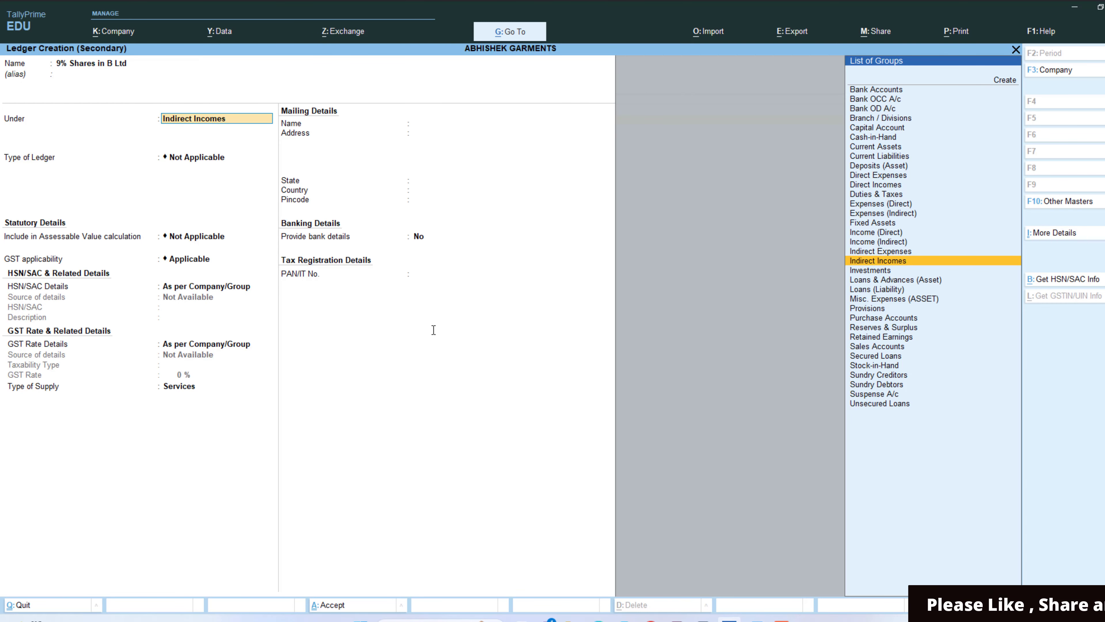
pyautogui.press('Down')
pyautogui.press('Return')
pyautogui.press('Return')
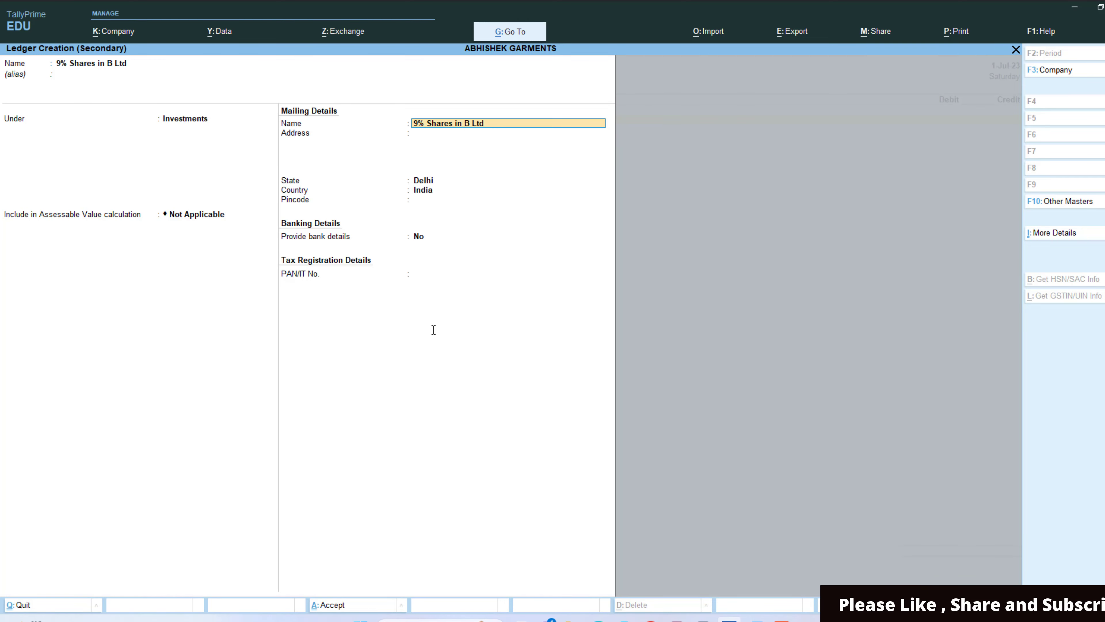
pyautogui.hotkey('ctrl', 'a')
# - Check the investment amount in item 29 and debit 9% Shares in B Ltd with 156000
pyautogui.hotkey('alt', 'Tab')
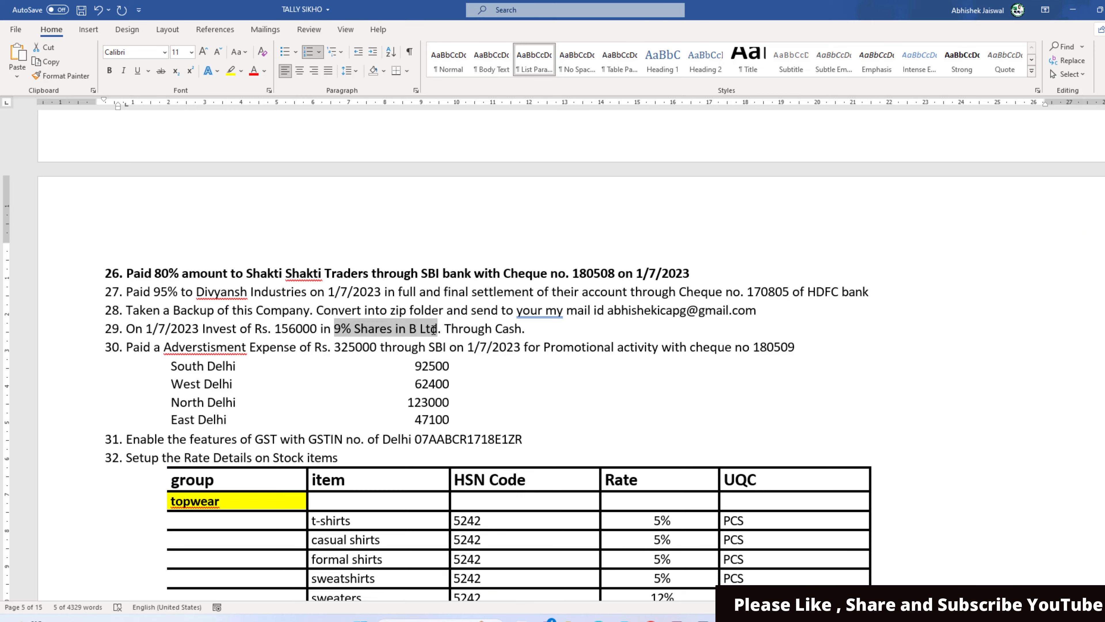
pyautogui.hotkey('alt', 'Tab')
pyautogui.write('156000')
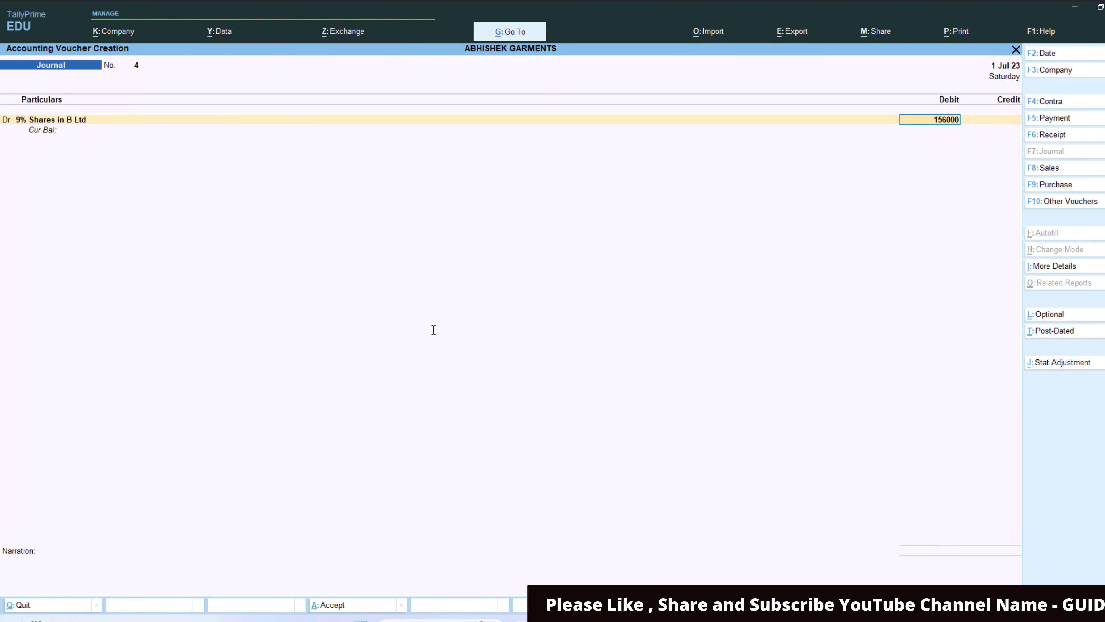
pyautogui.press('Return')
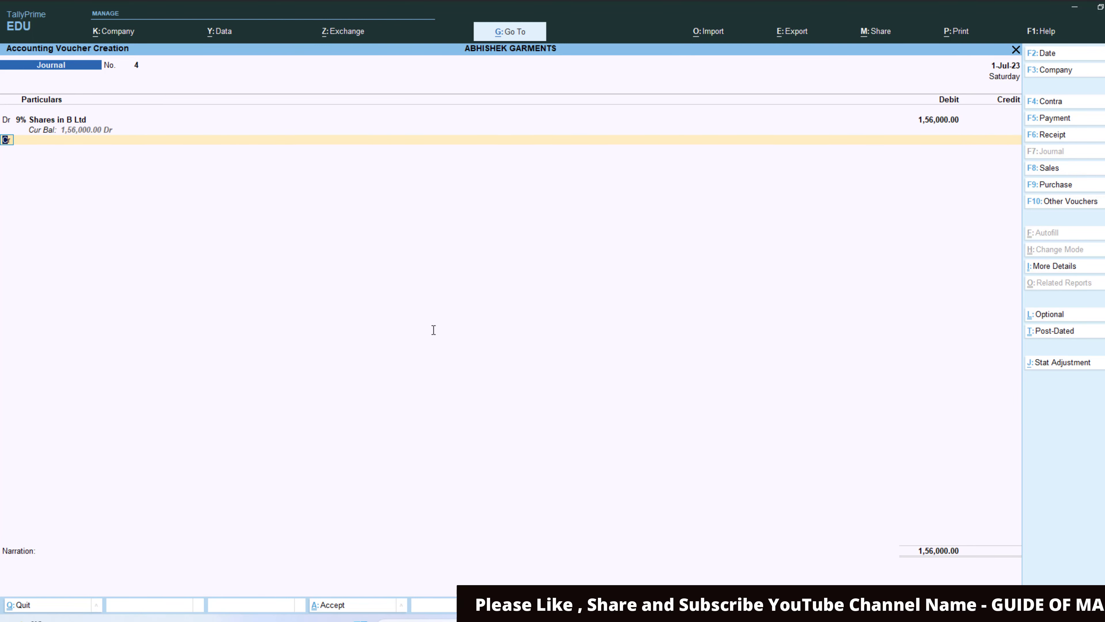
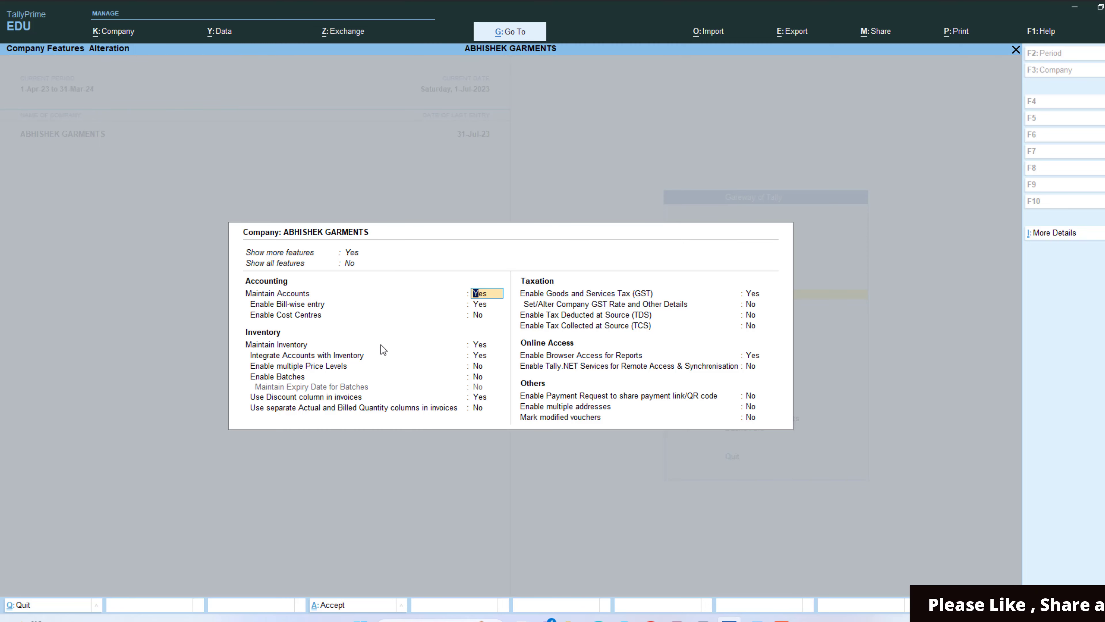
# - Set Enable Cost Centres to Yes in the company features of ABHISHEK GARMENTS and save the features
pyautogui.press('Return')
pyautogui.press('Return')
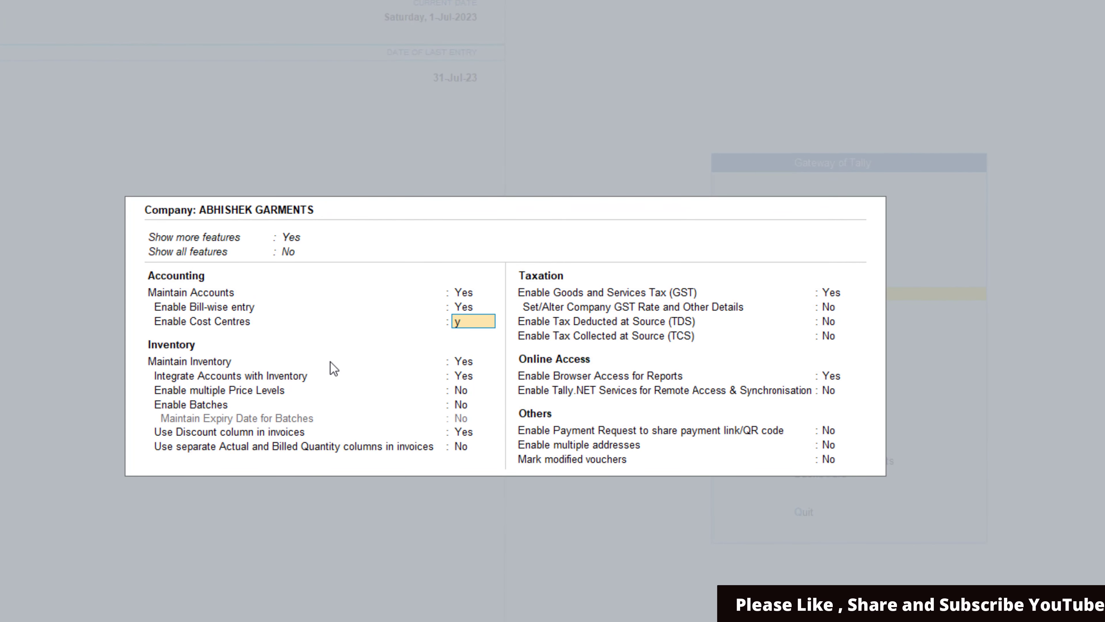
pyautogui.press('Return')
pyautogui.hotkey('ctrl', 'a')
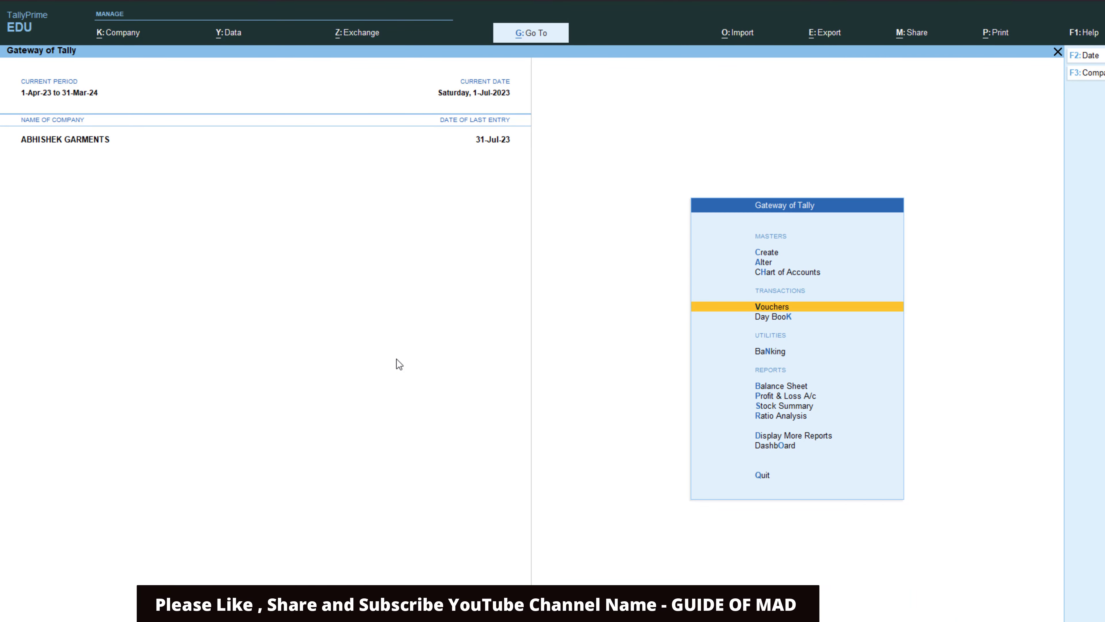
# - Review the advertisement expense in item 30 of the Word document and start a new payment voucher in TallyPrime
pyautogui.hotkey('alt', 'Tab')
pyautogui.click(397, 359)
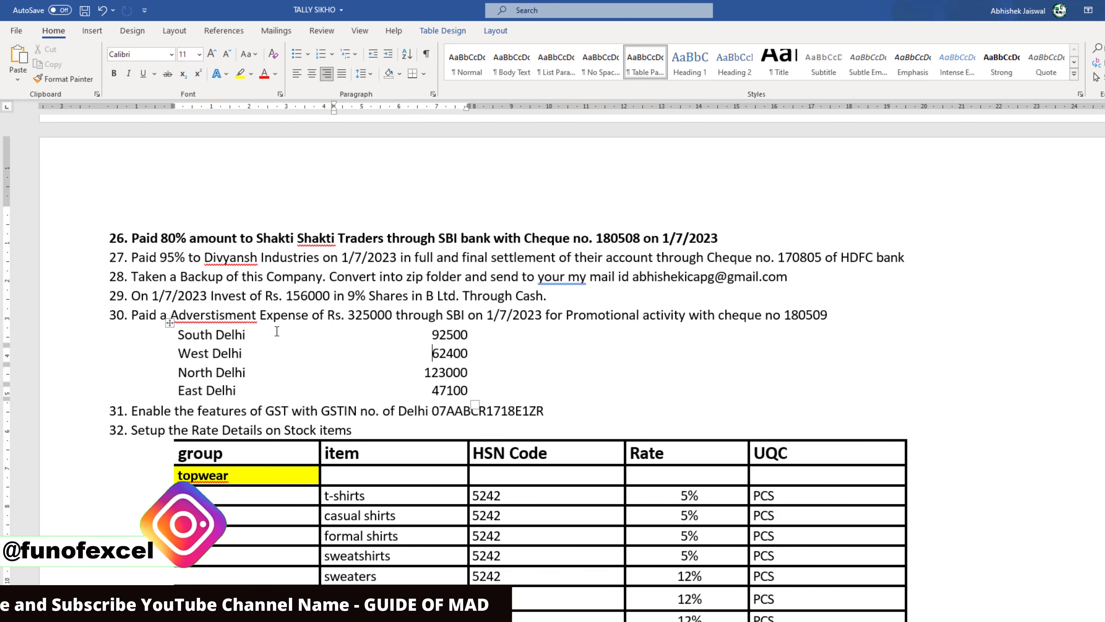
pyautogui.hotkey('alt', 'Tab')
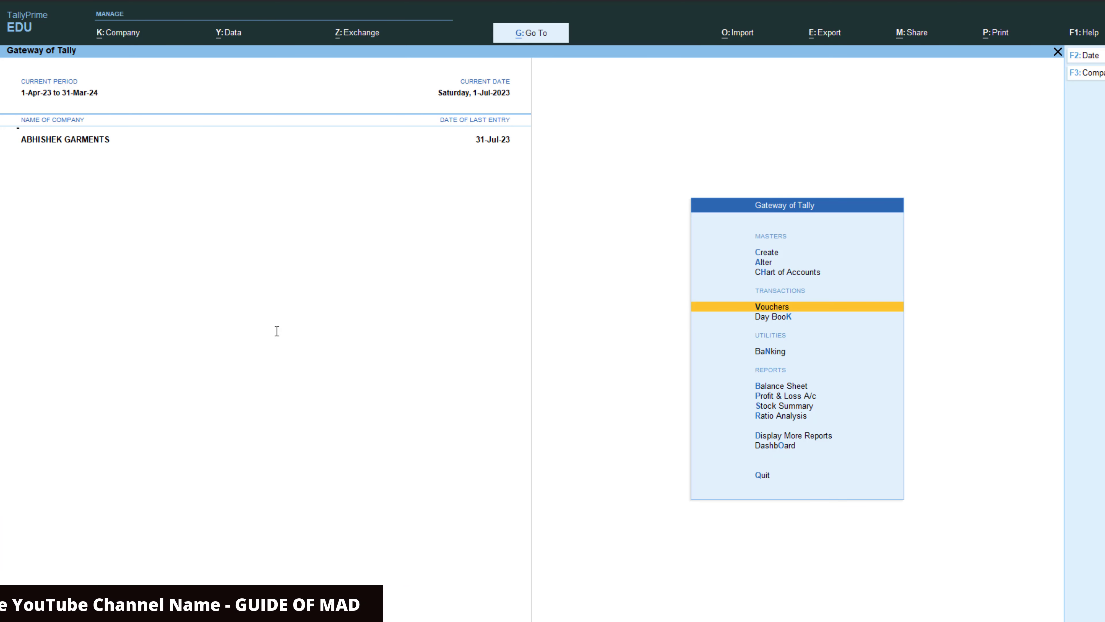
pyautogui.press('Return')
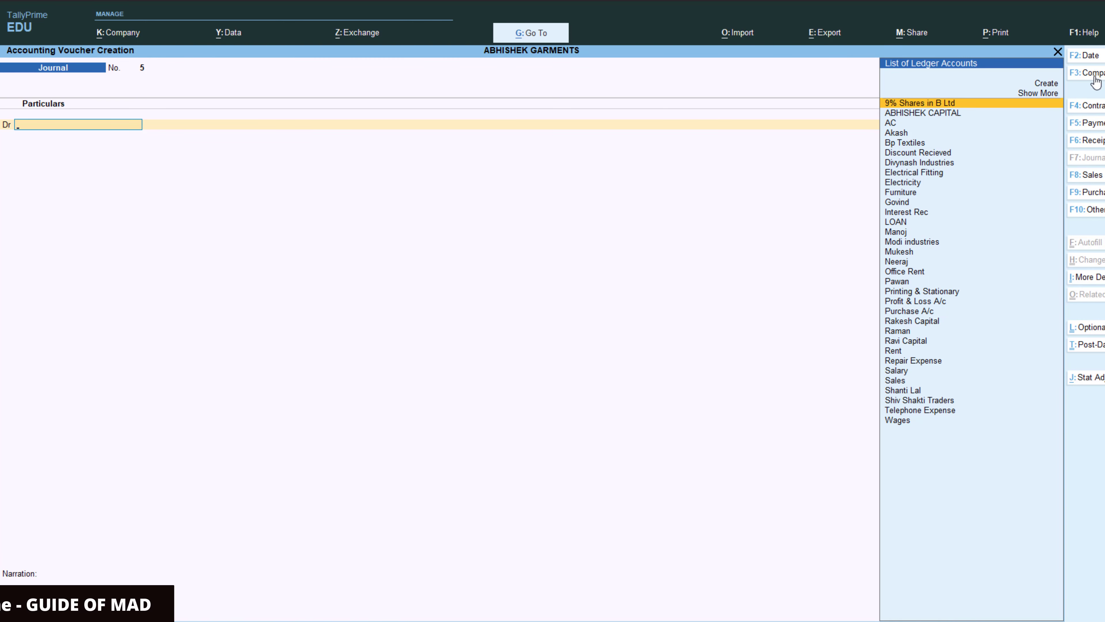
pyautogui.hotkey('alt', 'Tab')
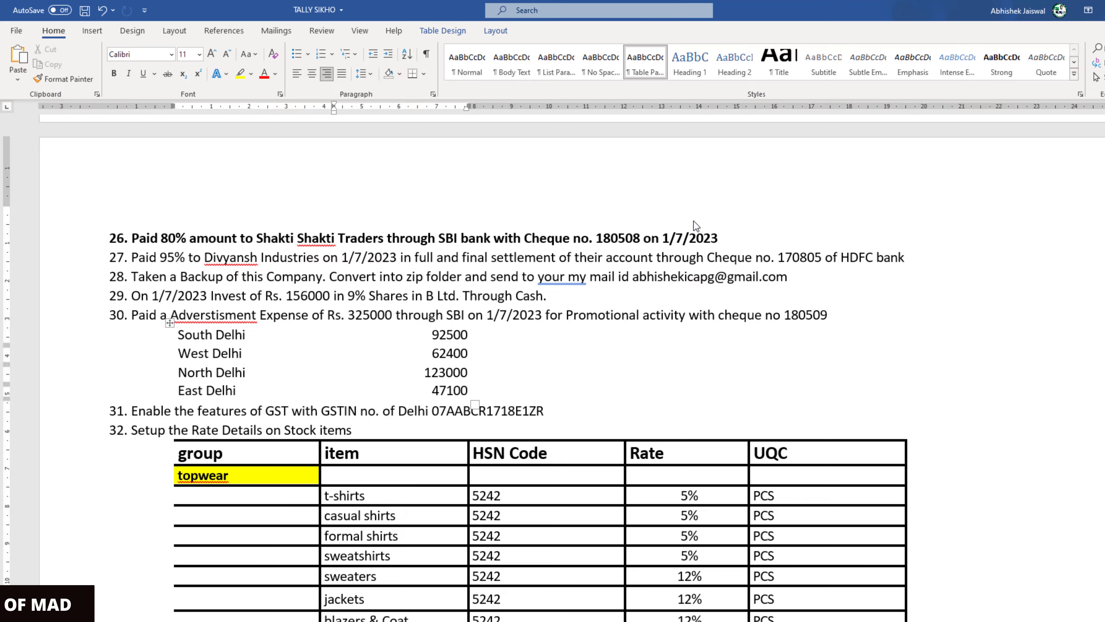
pyautogui.hotkey('alt', 'Tab')
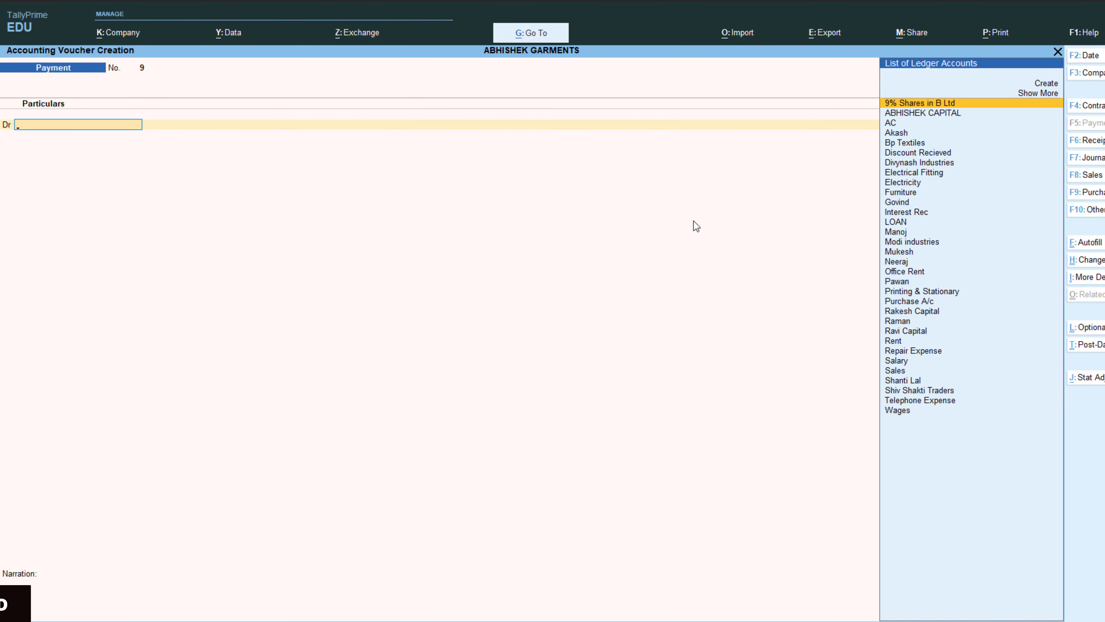
# - Start a new ledger from the payment voucher, name it Advertisment Exp and place it under Indirect Expenses
pyautogui.write('c')
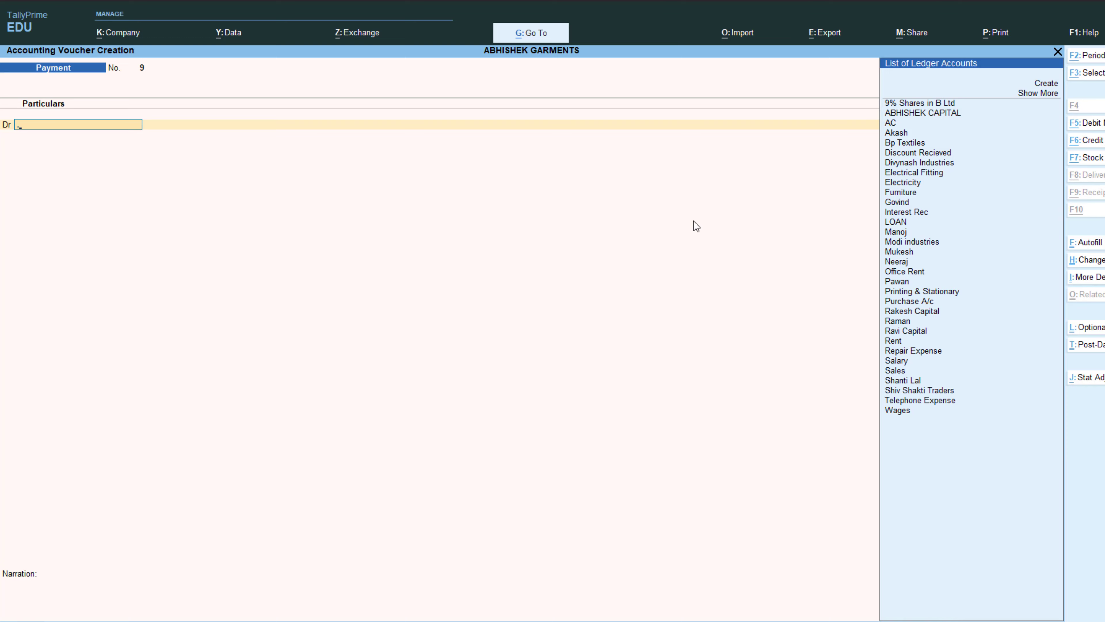
pyautogui.hotkey('alt', 'c')
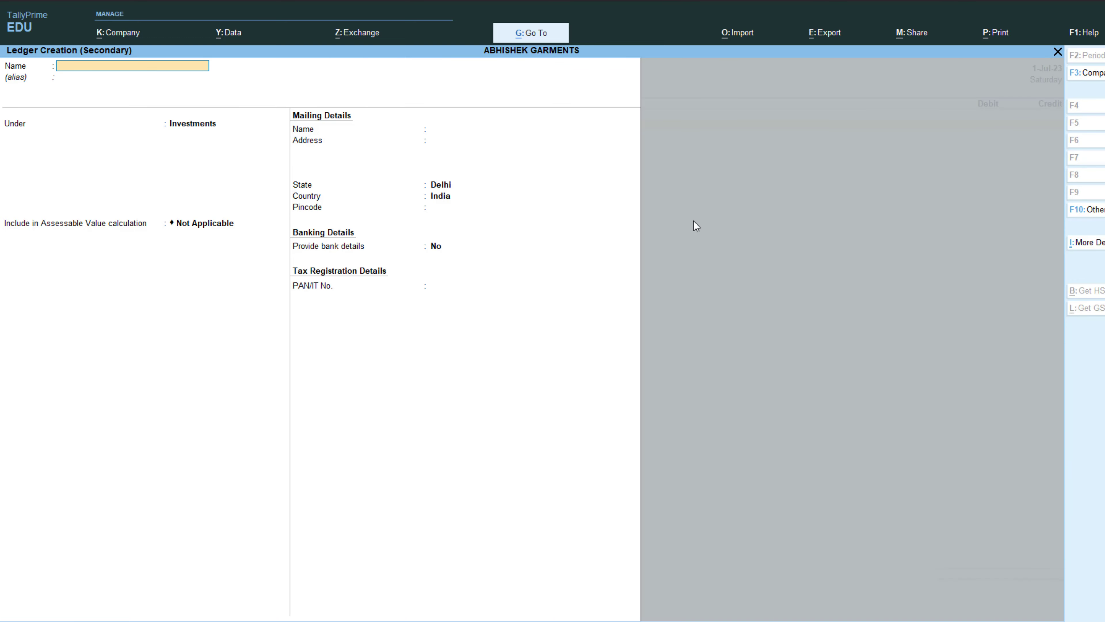
pyautogui.hotkey('alt', 'Tab')
pyautogui.hotkey('alt', 'Tab')
pyautogui.press('Return')
pyautogui.press('Return')
pyautogui.write('In')
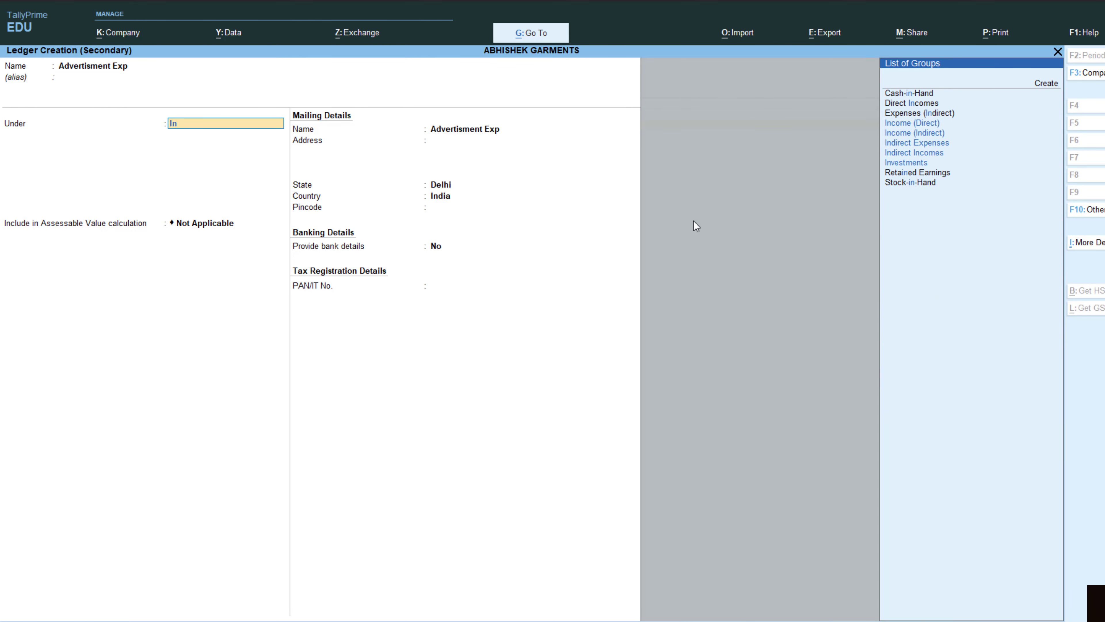
pyautogui.press('Down')
pyautogui.press('Down')
pyautogui.press('Down')
pyautogui.press('Up')
pyautogui.press('Return')
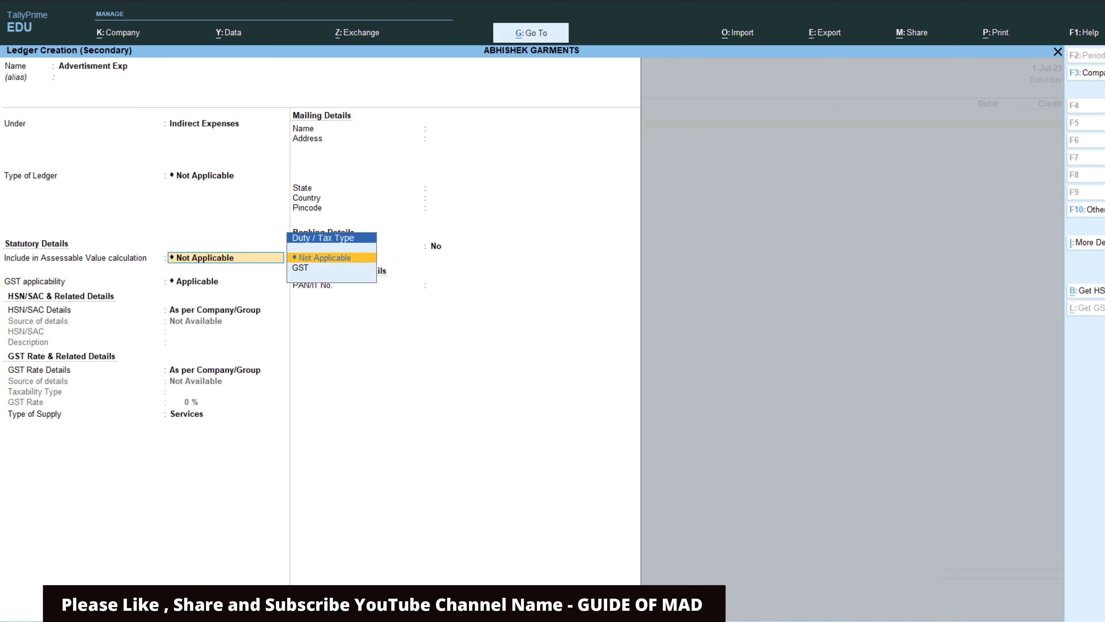
# - Set Apply Cost Centres for Ledgers to Yes in the ledger configuration and save the Advertisment Exp ledger
pyautogui.press('F12')
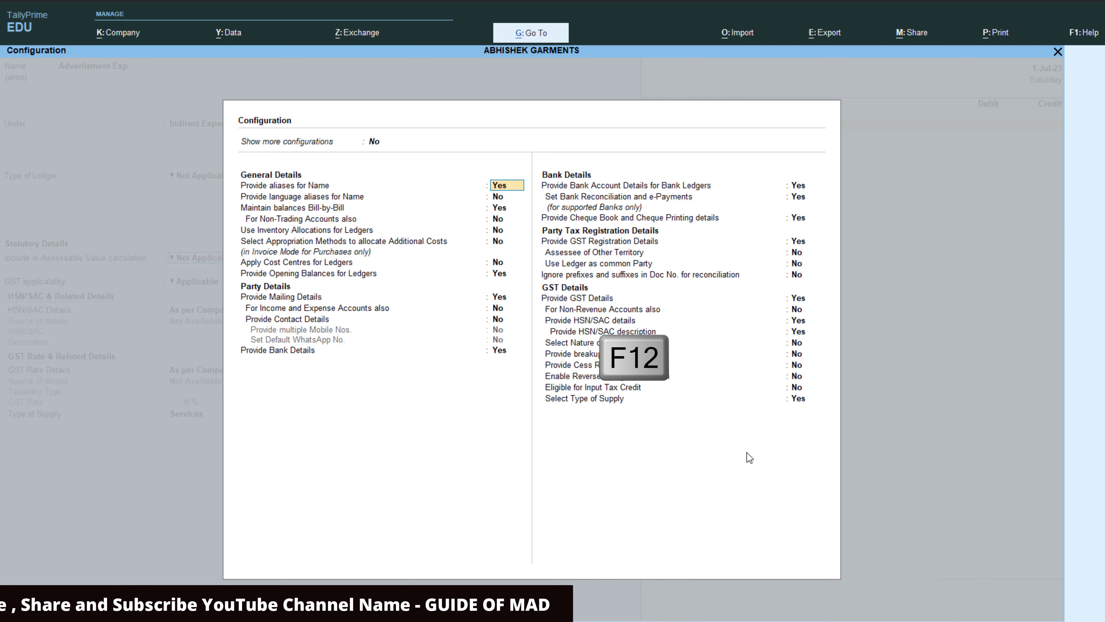
pyautogui.press('Down')
pyautogui.press('Down')
pyautogui.press('Down')
pyautogui.press('Down')
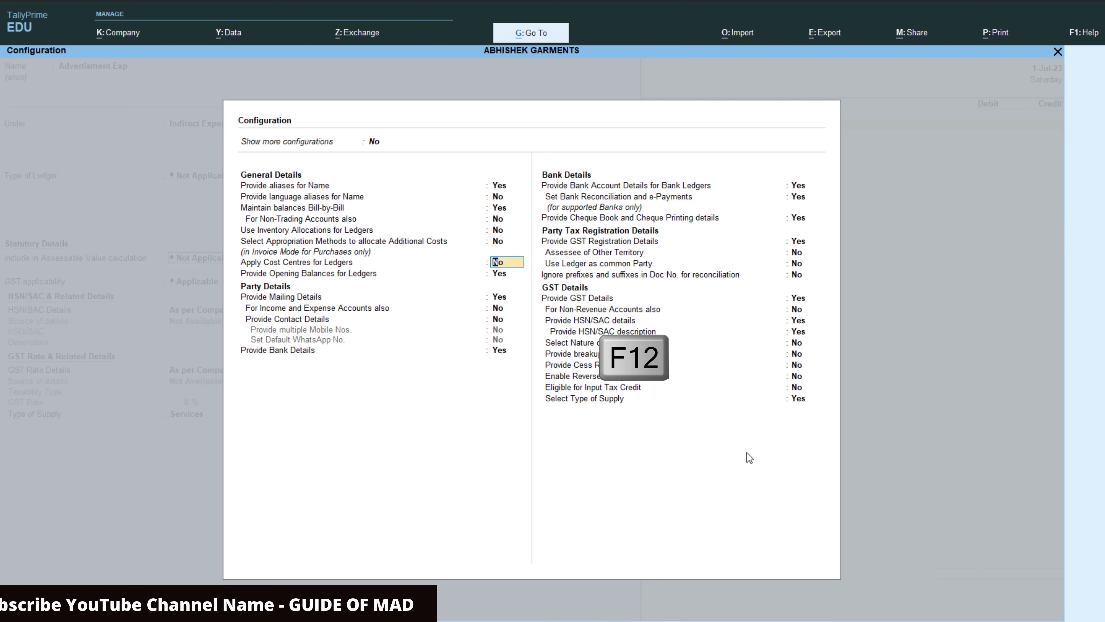
pyautogui.write('y')
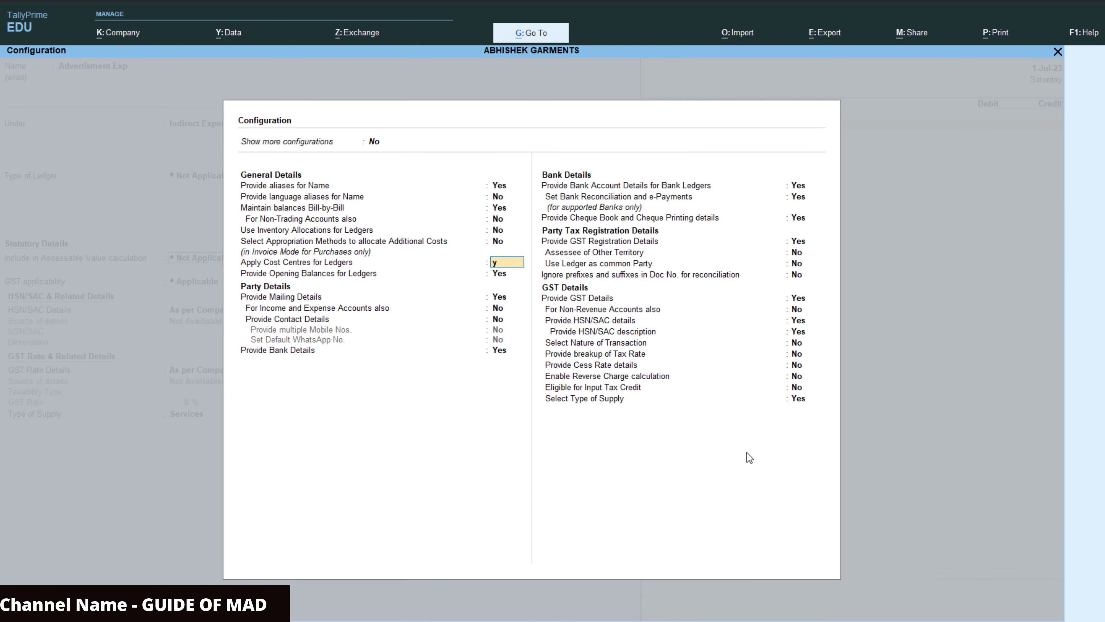
pyautogui.press('Return')
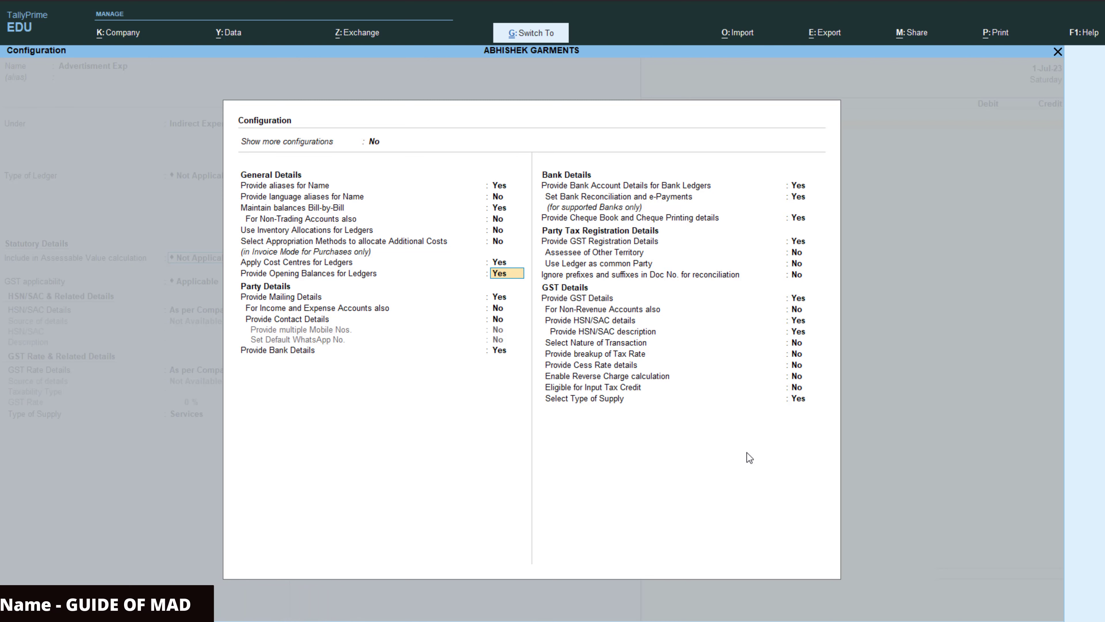
pyautogui.hotkey('ctrl', 'a')
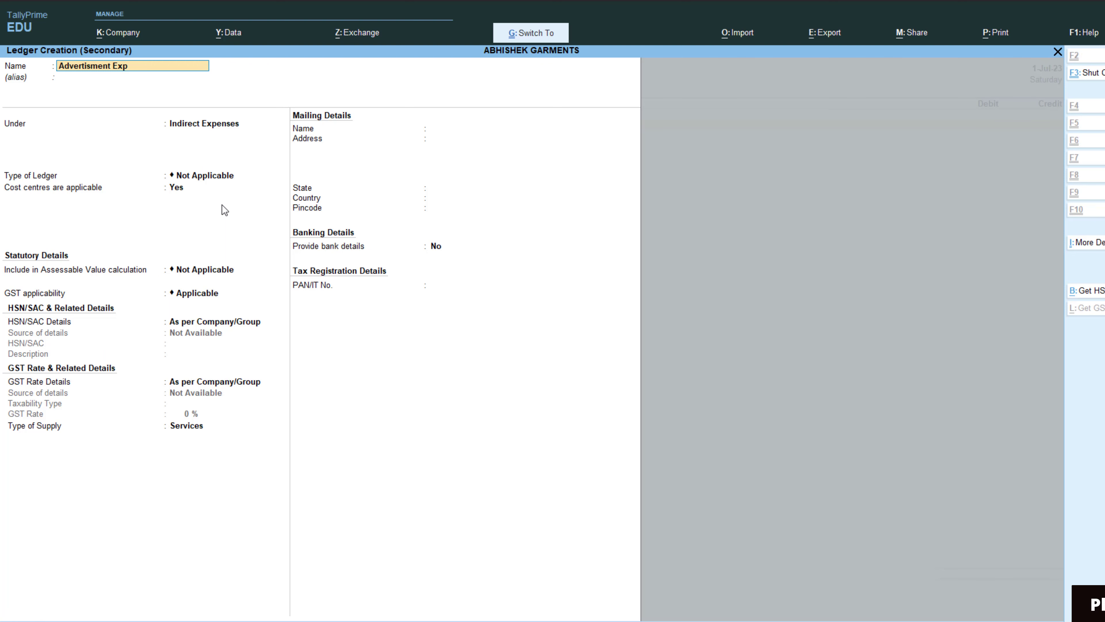
pyautogui.hotkey('ctrl', 'a')
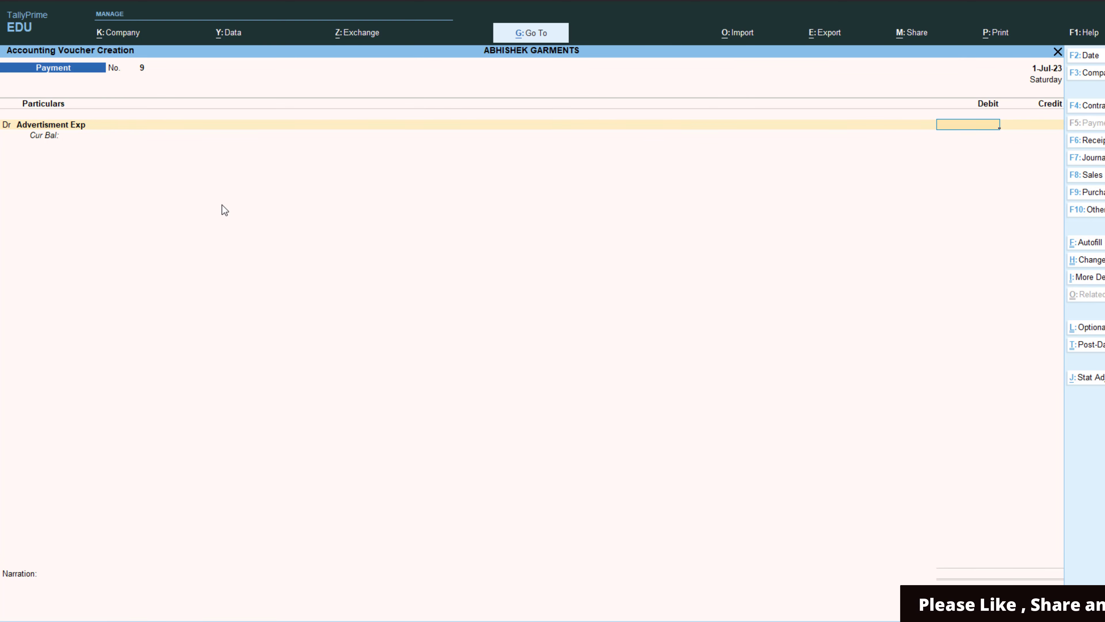
# - Check the amount in item 30 and debit Advertisment Exp with 325000, continuing to its cost centre allocation
pyautogui.hotkey('alt', 'Tab')
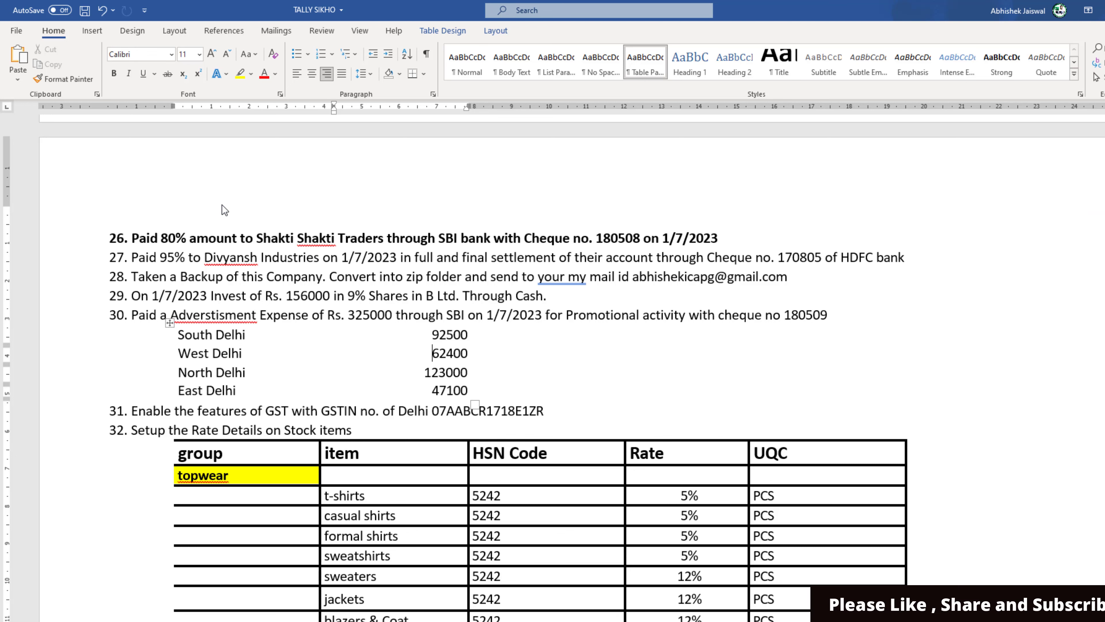
pyautogui.hotkey('alt', 'Tab')
pyautogui.write('3,25,000')
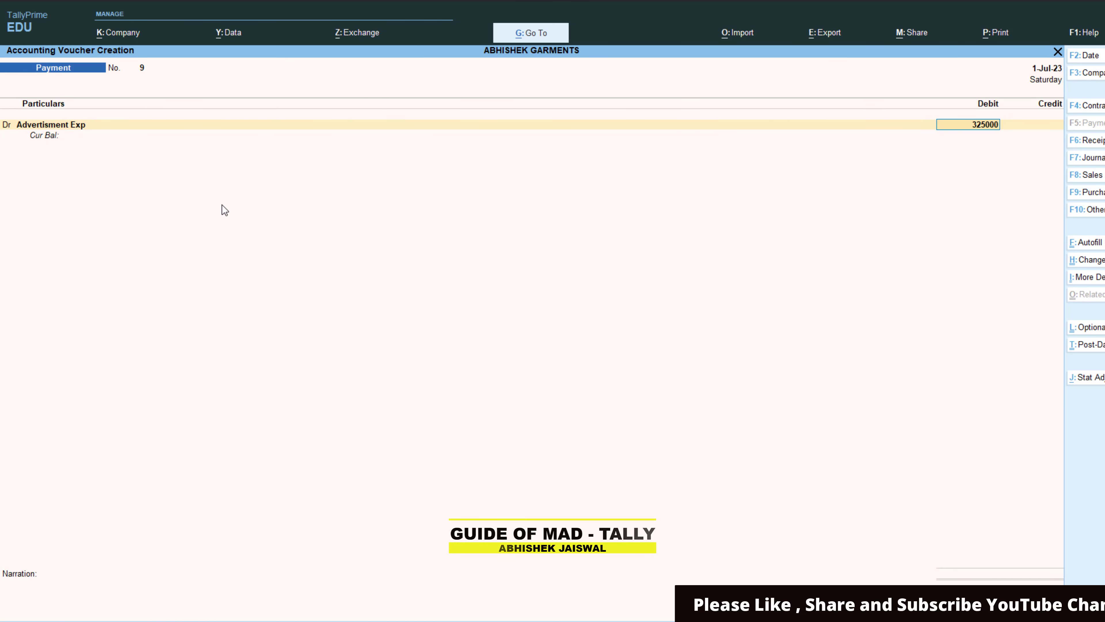
pyautogui.press('Return')
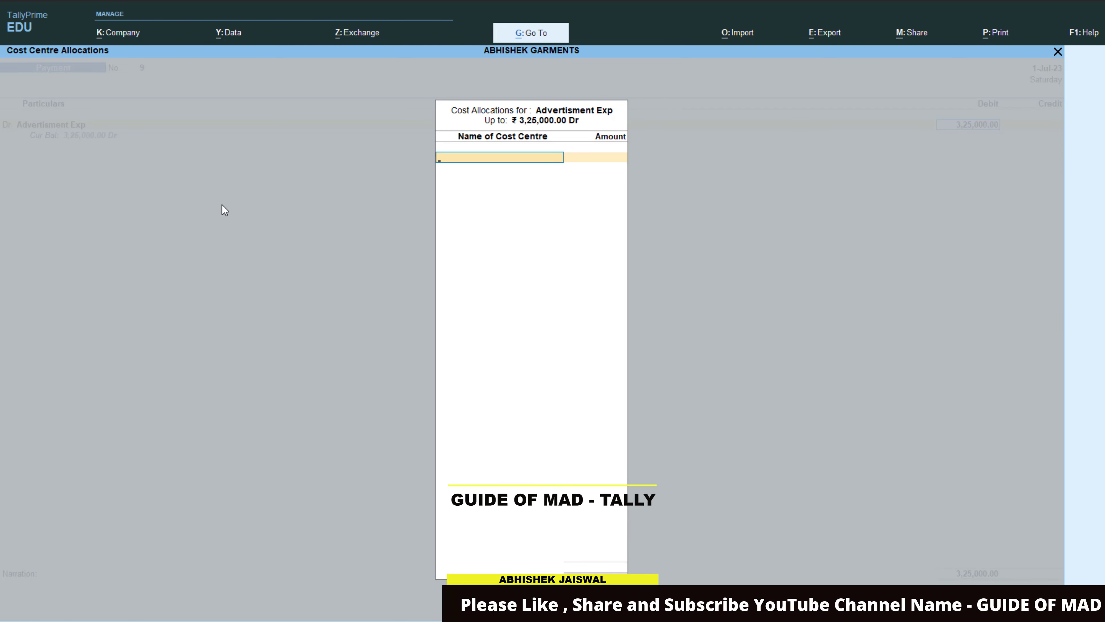
# - Create the South Delhi, West Delhi and North Delhi cost centres from item 30, allocating 92500 to South Delhi and 62400 to West Delhi
pyautogui.hotkey('alt', 'c')
pyautogui.hotkey('alt', 'Tab')
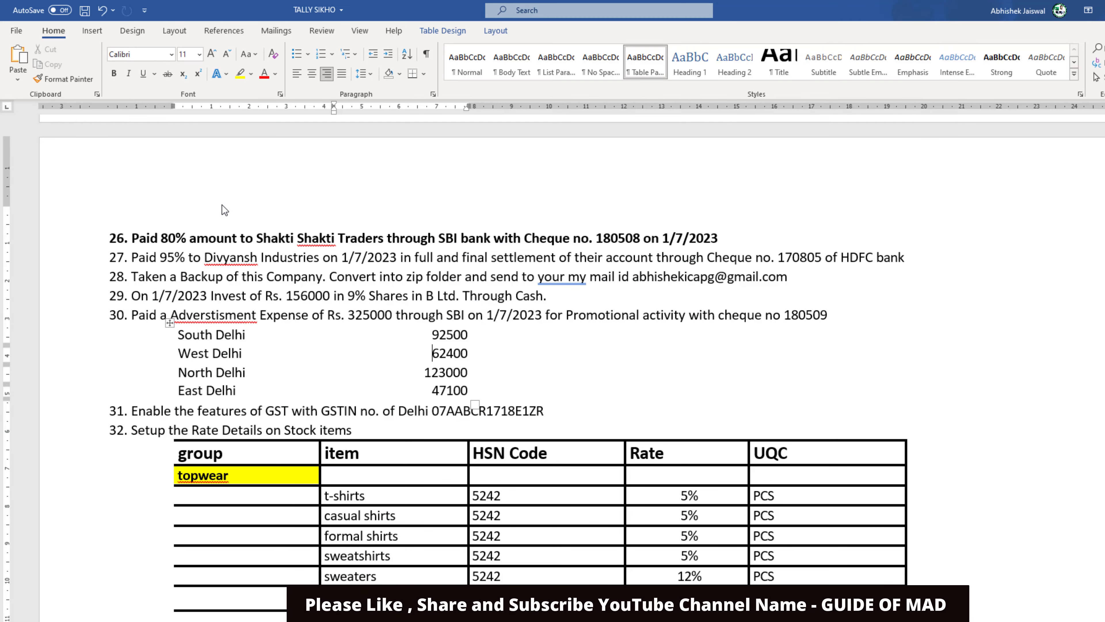
pyautogui.hotkey('alt', 'Tab')
pyautogui.write('South Ea')
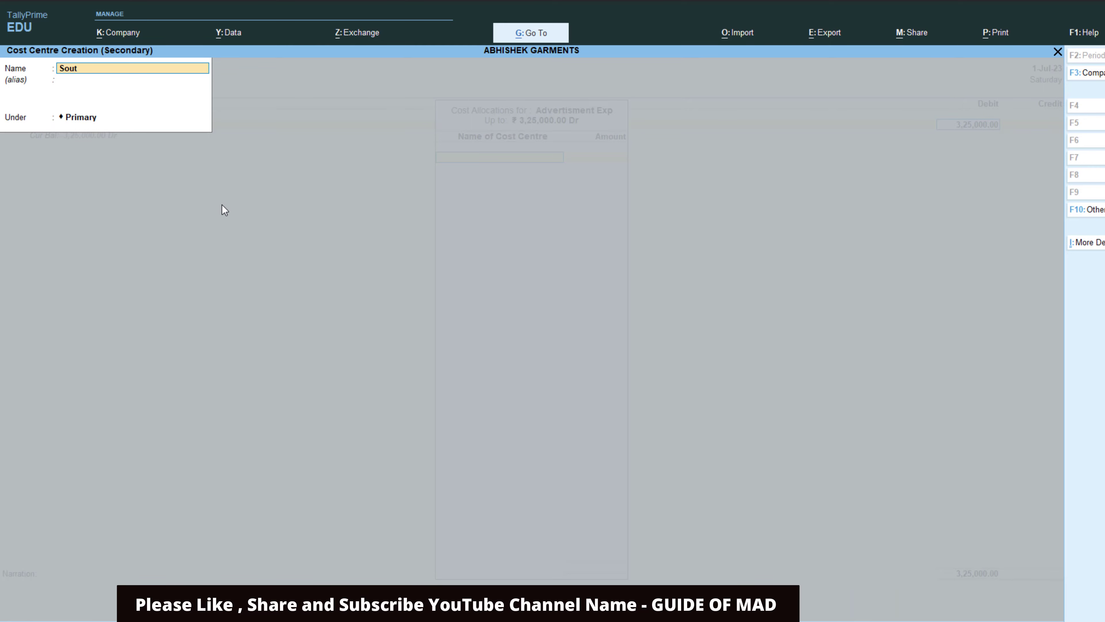
pyautogui.press('BackSpace')
pyautogui.press('BackSpace')
pyautogui.press('BackSpace')
pyautogui.press('Escape')
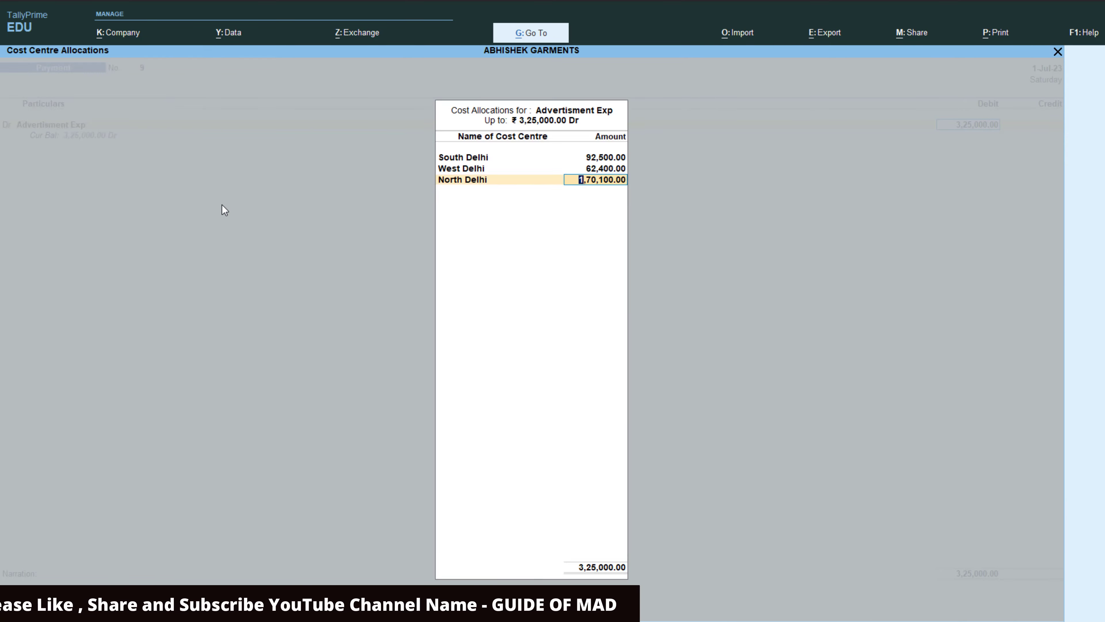
# - Check the North Delhi amount in the Word document and allocate 123000 to that cost centre
pyautogui.hotkey('alt', 'Tab')
pyautogui.hotkey('alt', 'Tab')
pyautogui.write('1,23,000')
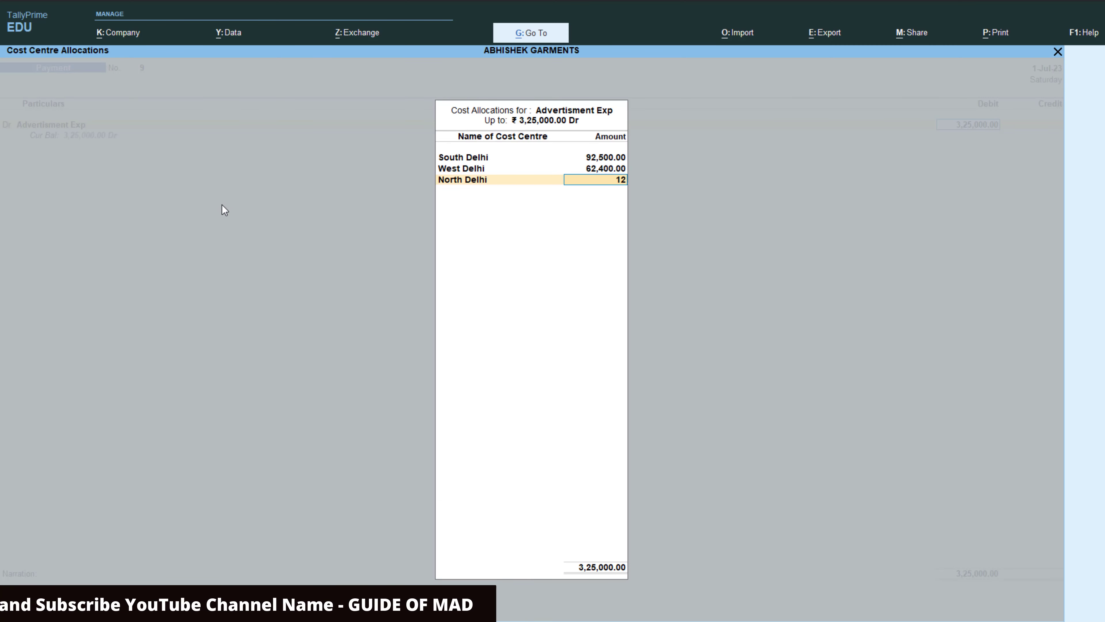
pyautogui.press('Return')
# - Create the East Delhi cost centre under Primary and allocate the remaining 47100 of the advertisement expense to it
pyautogui.hotkey('alt', 'c')
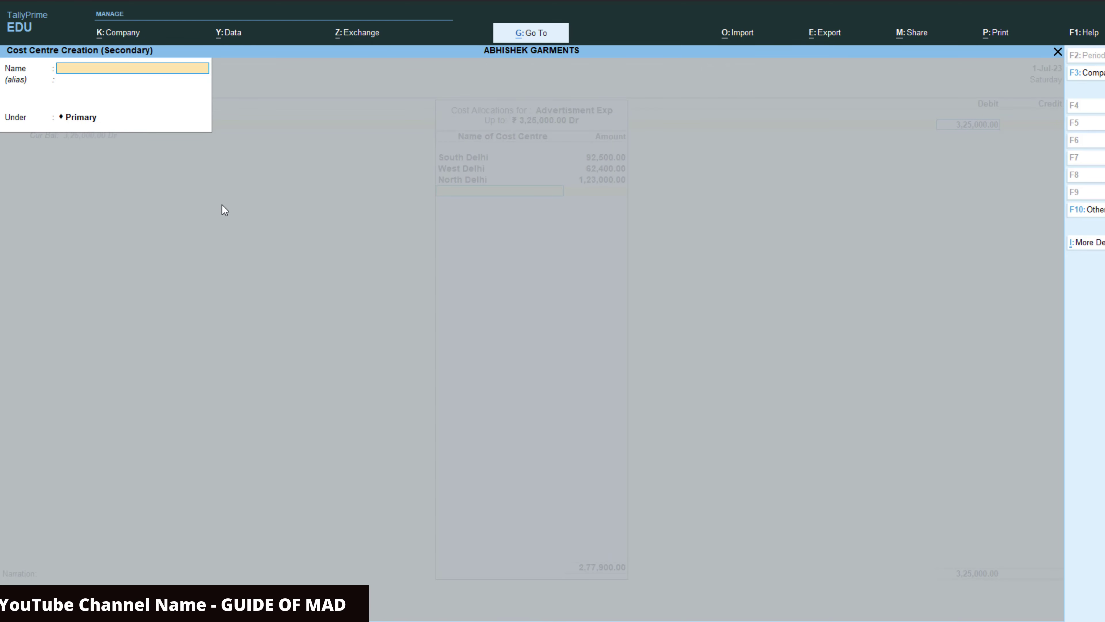
pyautogui.hotkey('alt', 'Tab')
pyautogui.hotkey('alt', 'Tab')
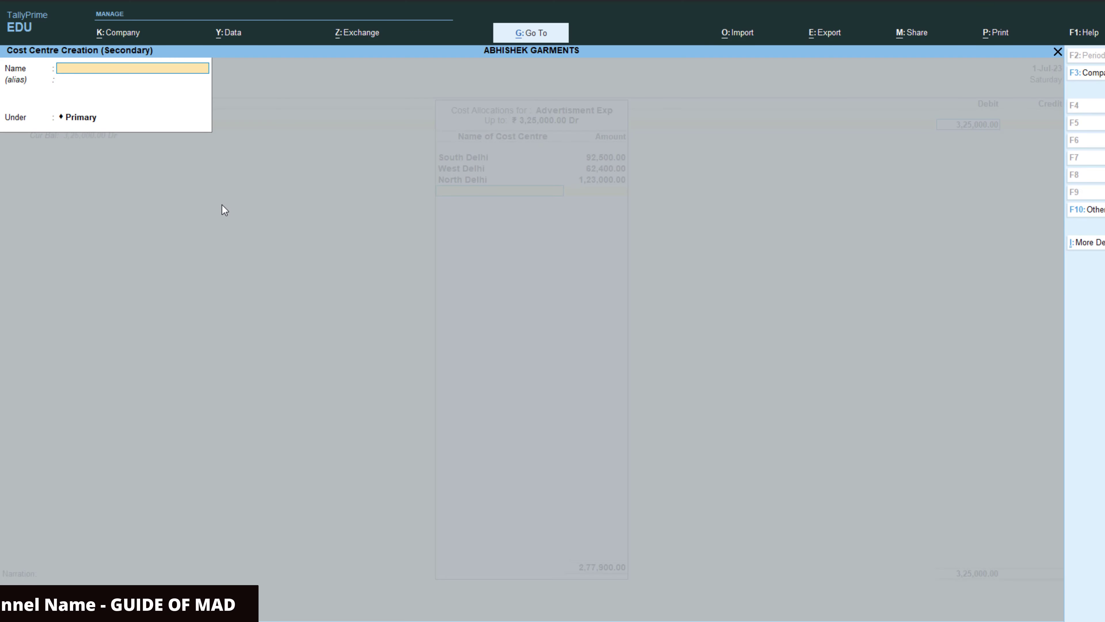
pyautogui.write('East De')
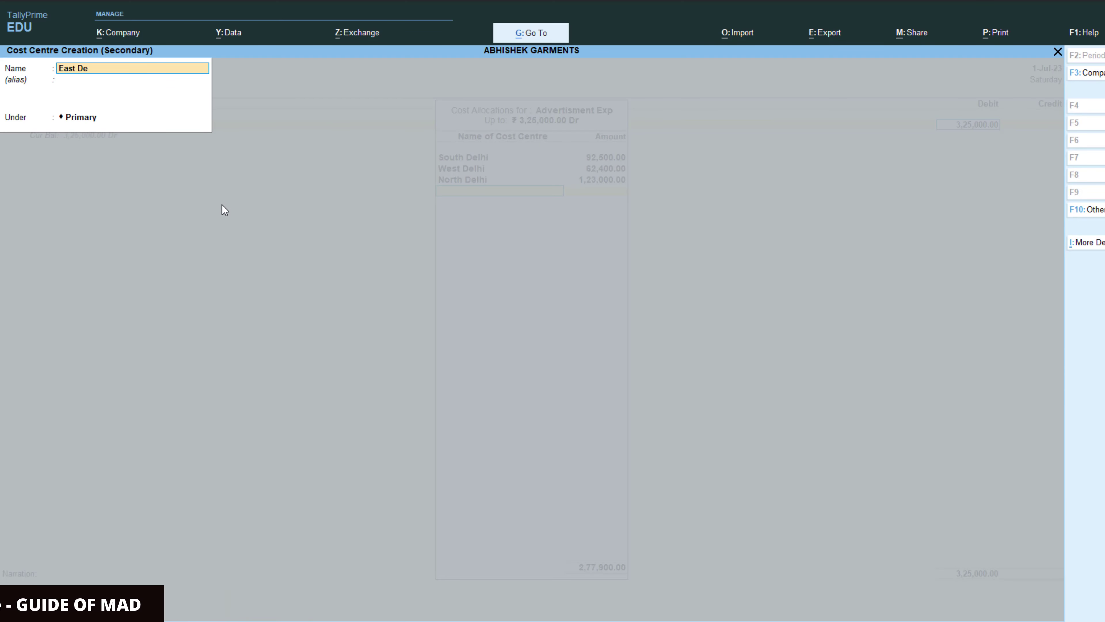
pyautogui.write('lhi')
pyautogui.press('Return')
pyautogui.press('Return')
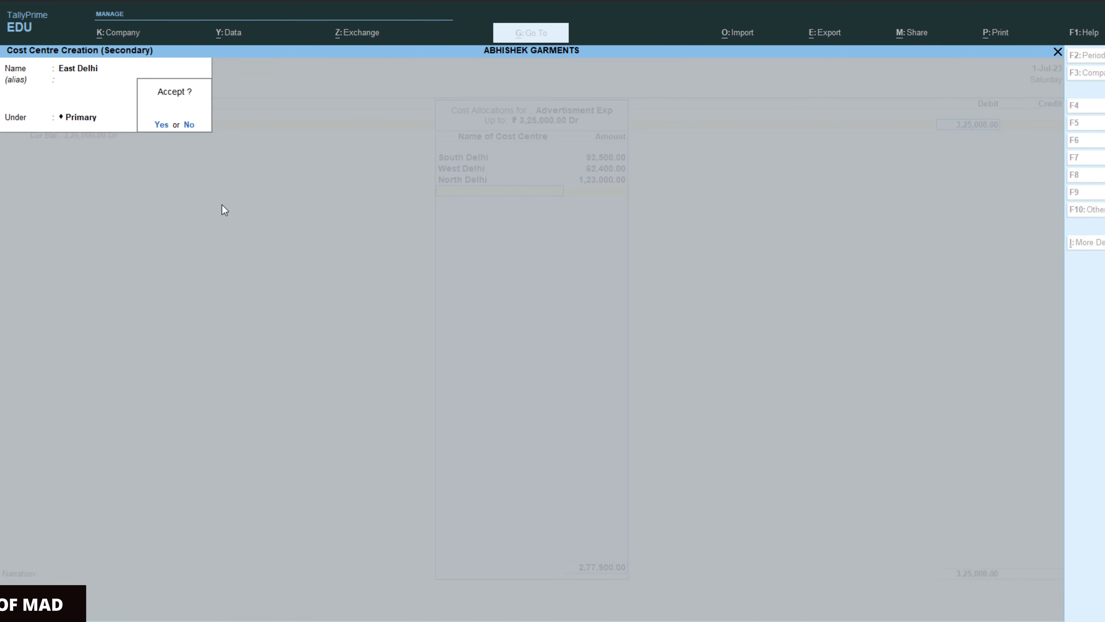
pyautogui.press('Return')
pyautogui.press('Return')
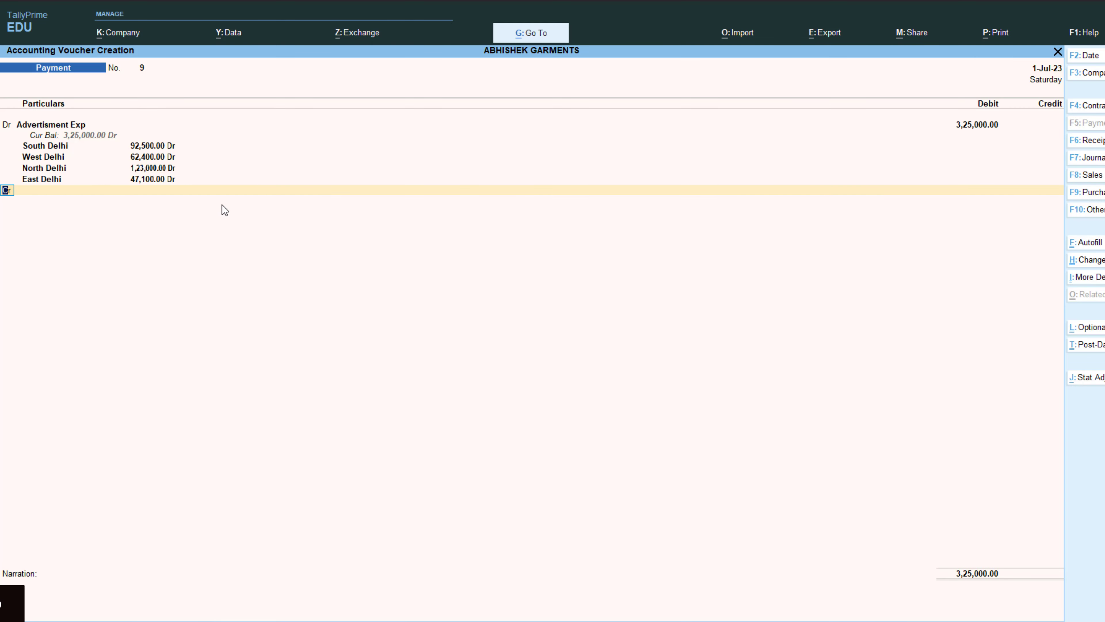
# - Check the paying bank in item 30 and credit SBI Bank with 325000 in the payment voucher
pyautogui.hotkey('alt', 'Tab')
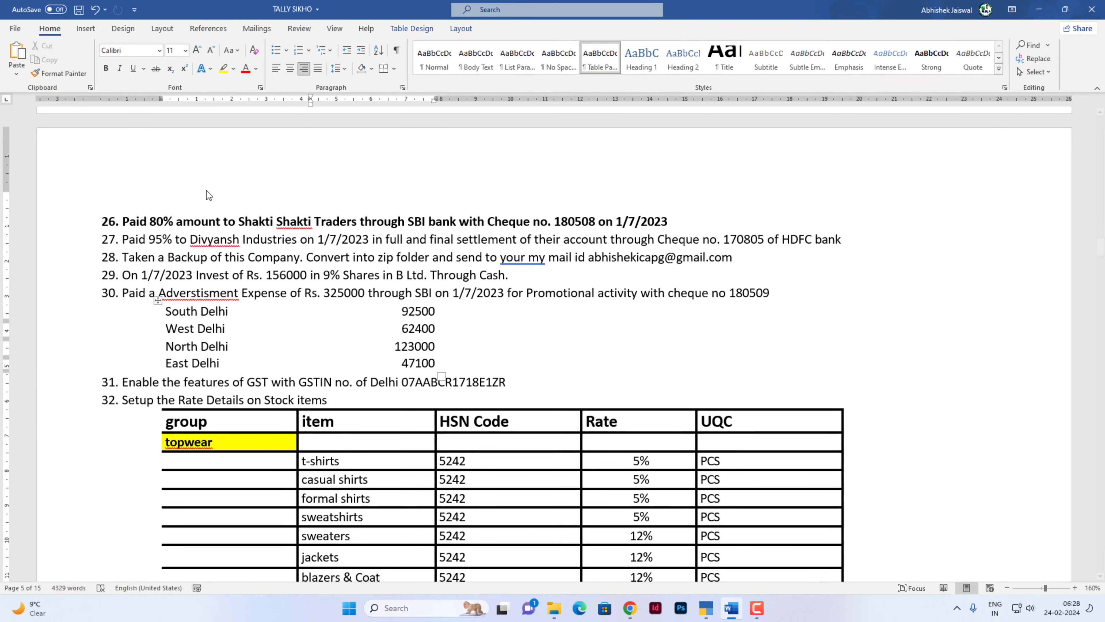
pyautogui.hotkey('alt', 'Tab')
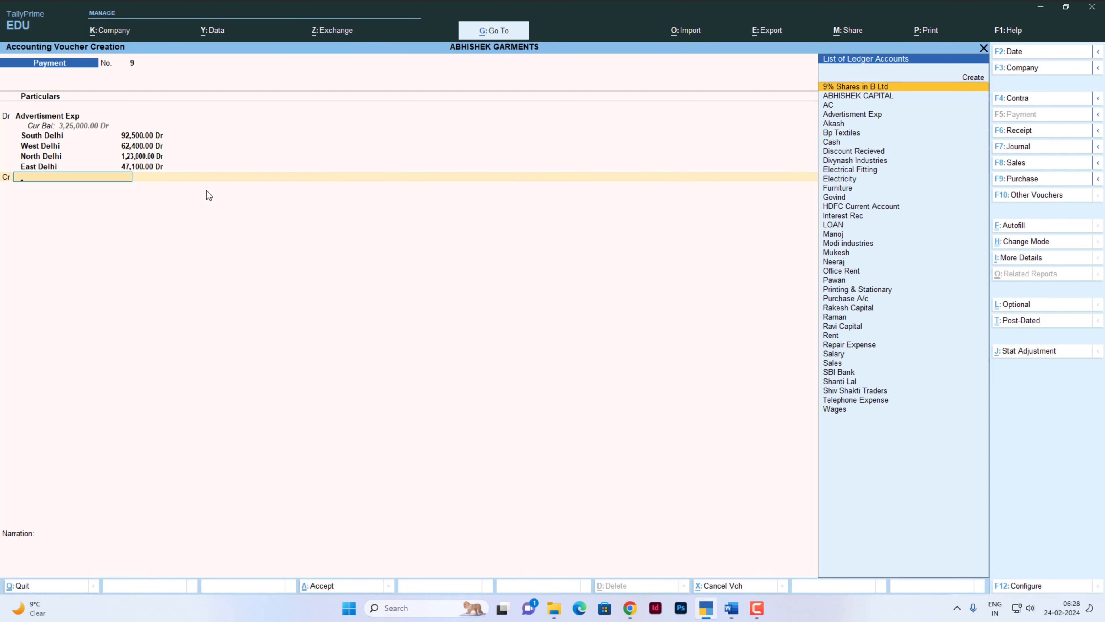
pyautogui.write('S')
pyautogui.press('Down')
pyautogui.press('Down')
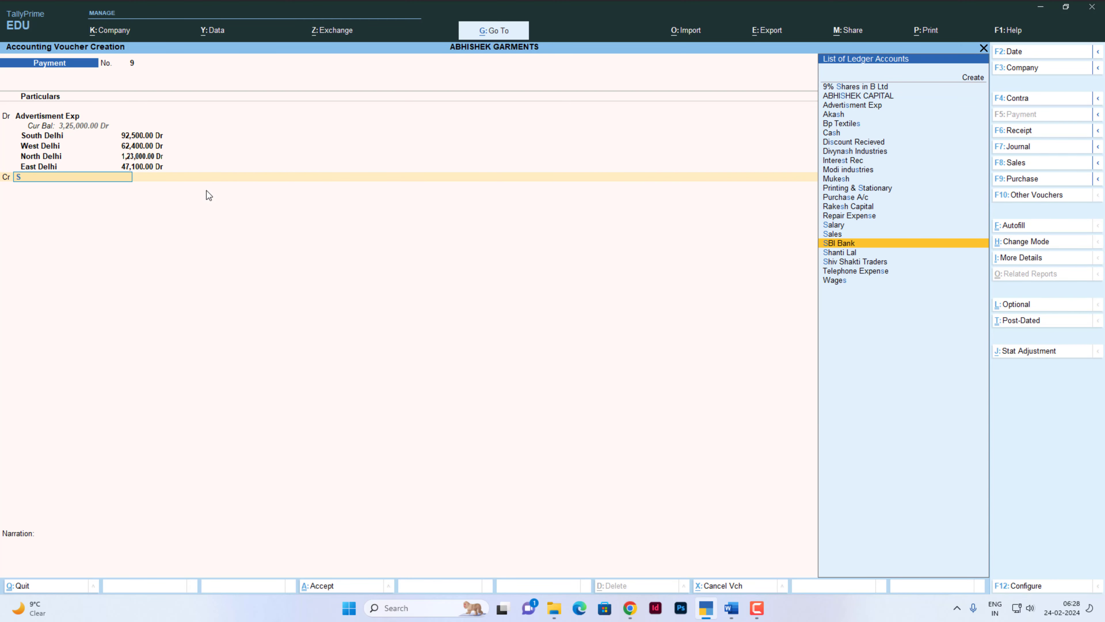
pyautogui.press('Return')
pyautogui.press('Return')
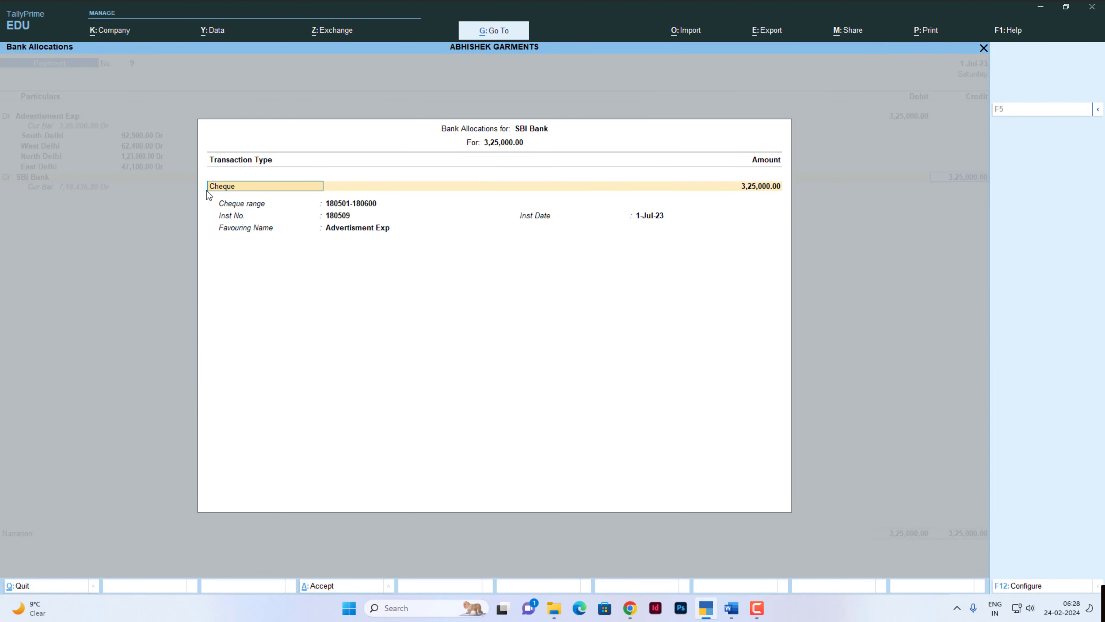
# - Accept the SBI Bank allocation with cheque 180509 dated 1-Jul-23 and save the payment voucher without a narration
pyautogui.press('Return')
pyautogui.press('Return')
pyautogui.press('Return')
pyautogui.press('Return')
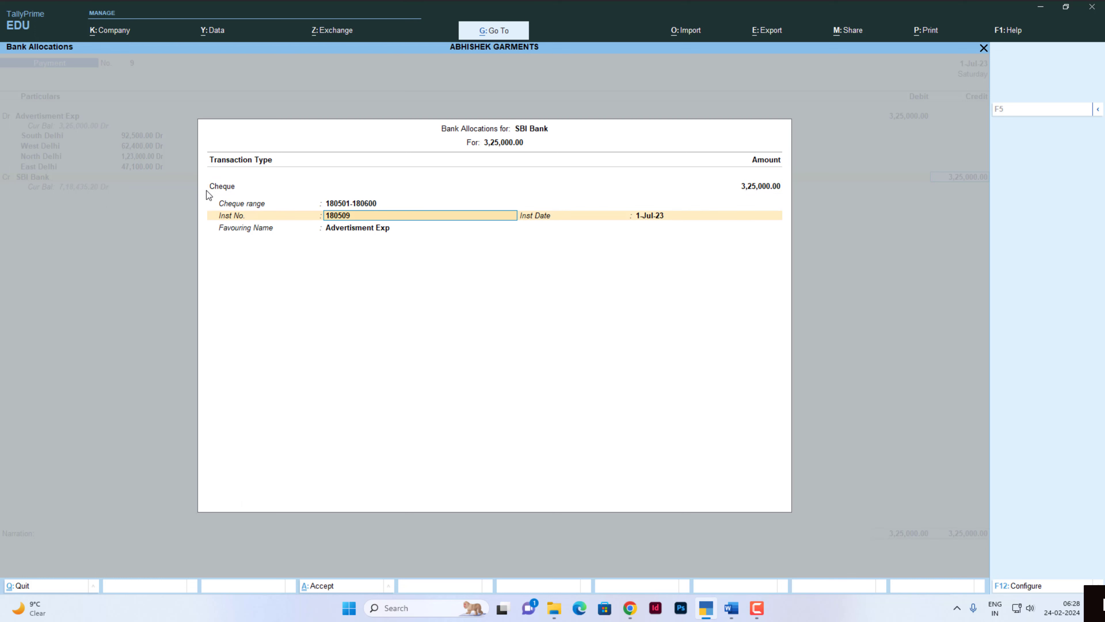
pyautogui.press('Return')
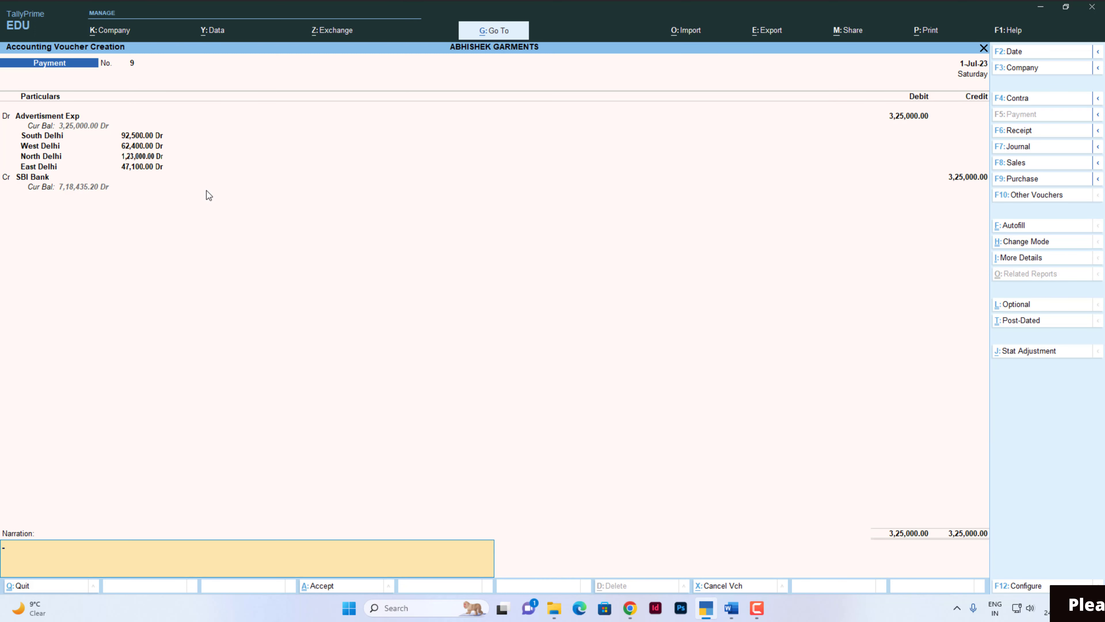
pyautogui.press('Return')
pyautogui.press('Return')
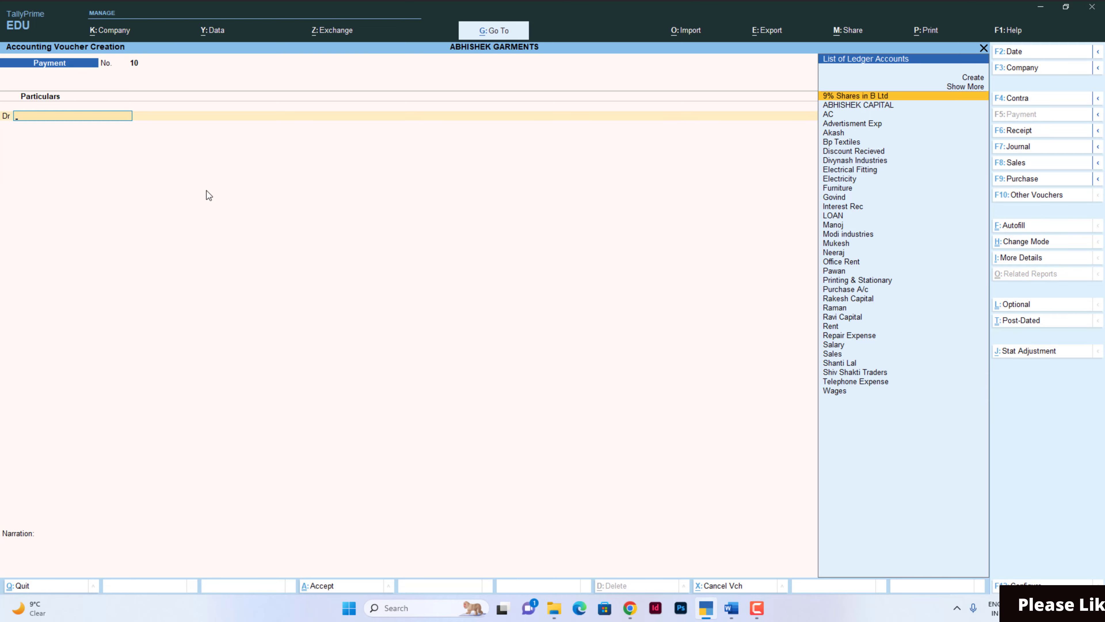
# - Switch to the Word document and highlight items 26 to 30, including the Delhi amounts, in yellow
pyautogui.hotkey('alt', 'Tab')
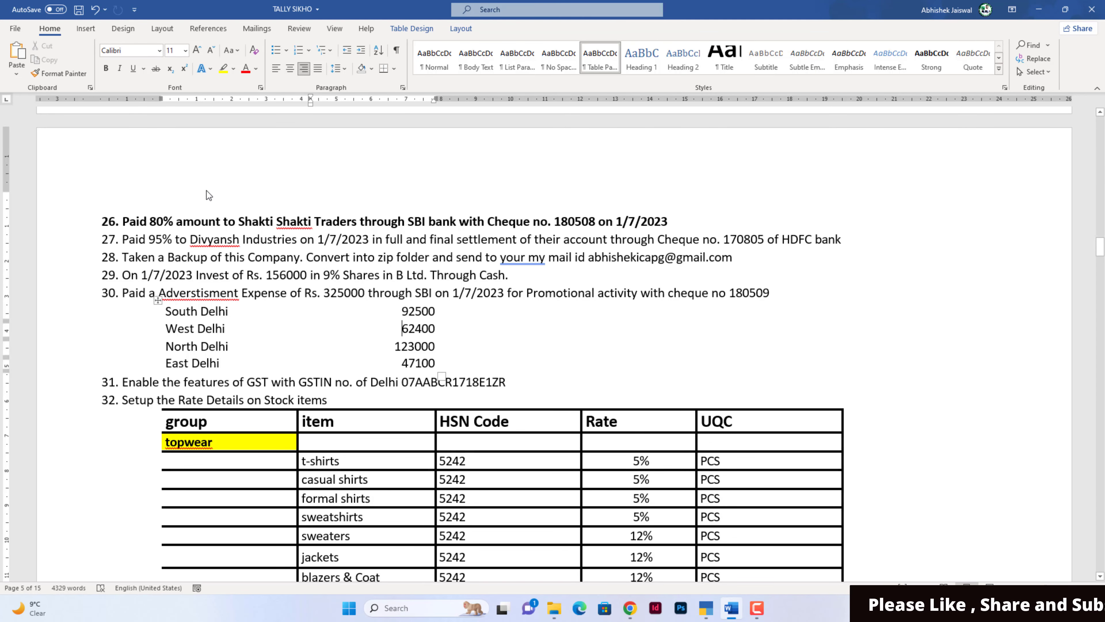
pyautogui.click(128, 225)
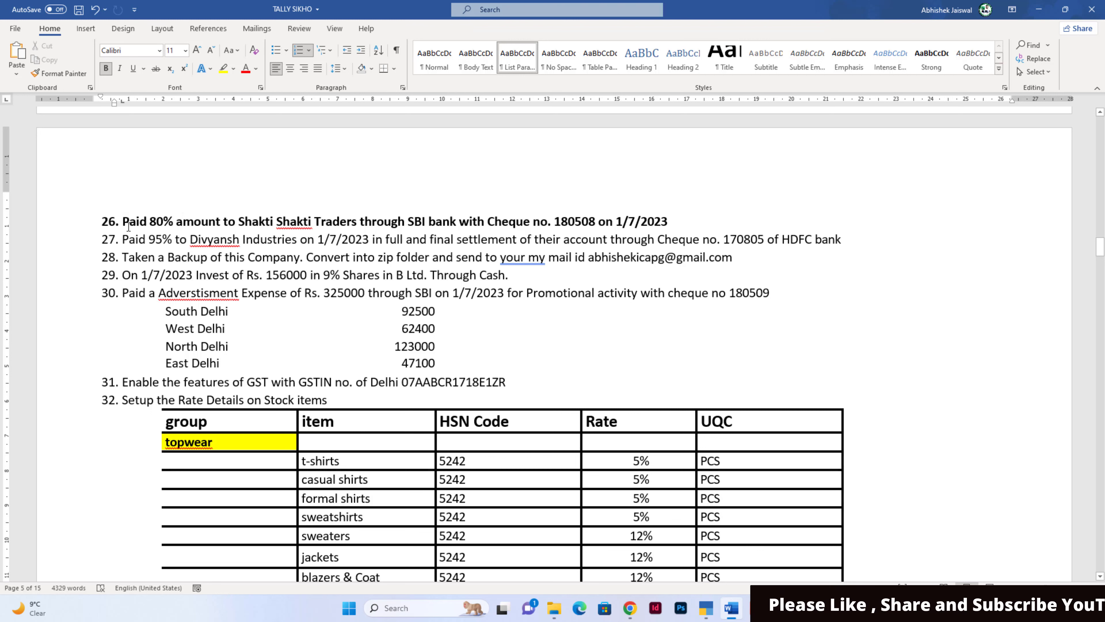
pyautogui.moveTo(129, 226); pyautogui.dragTo(425, 371)
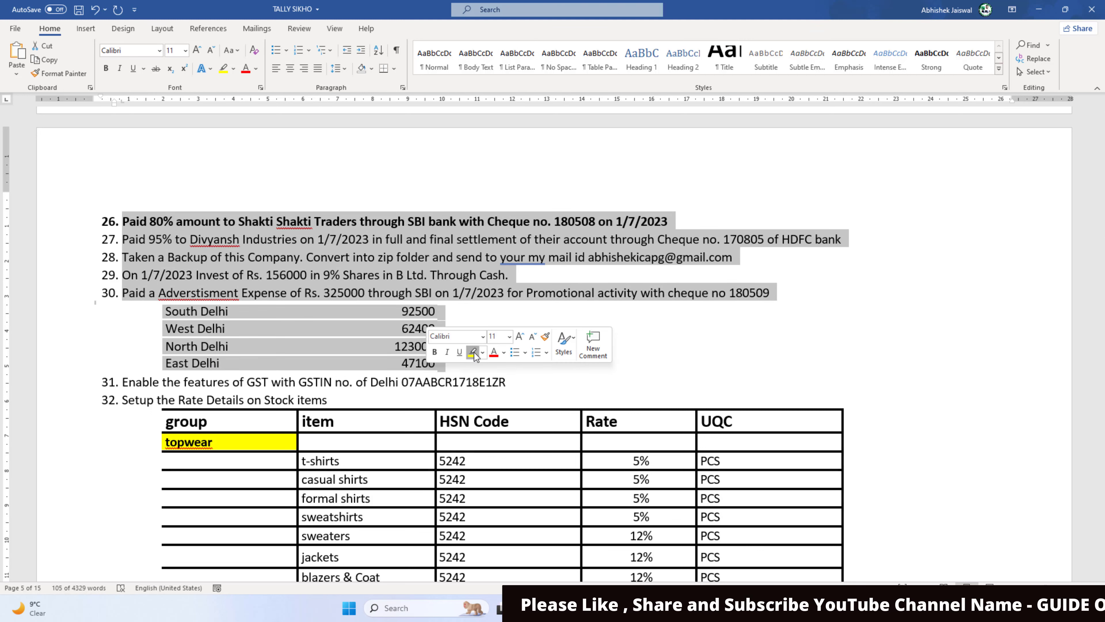
pyautogui.click(473, 353)
pyautogui.click(376, 303)
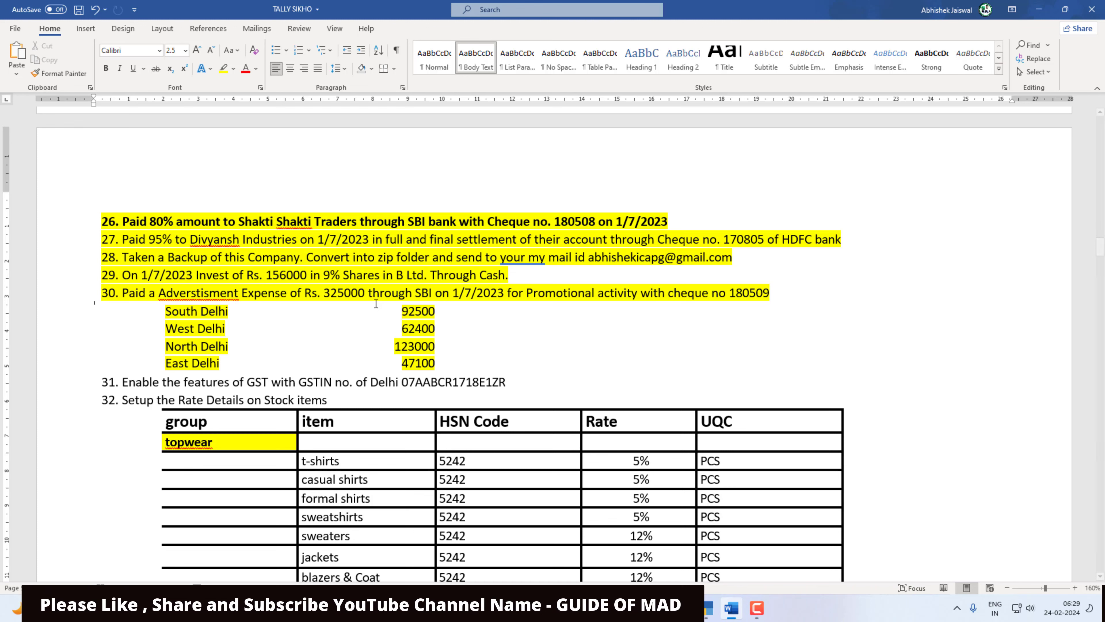
# - Return to TallyPrime, leave the blank payment voucher and open the Balance Sheet in detailed view
pyautogui.hotkey('alt', 'Tab')
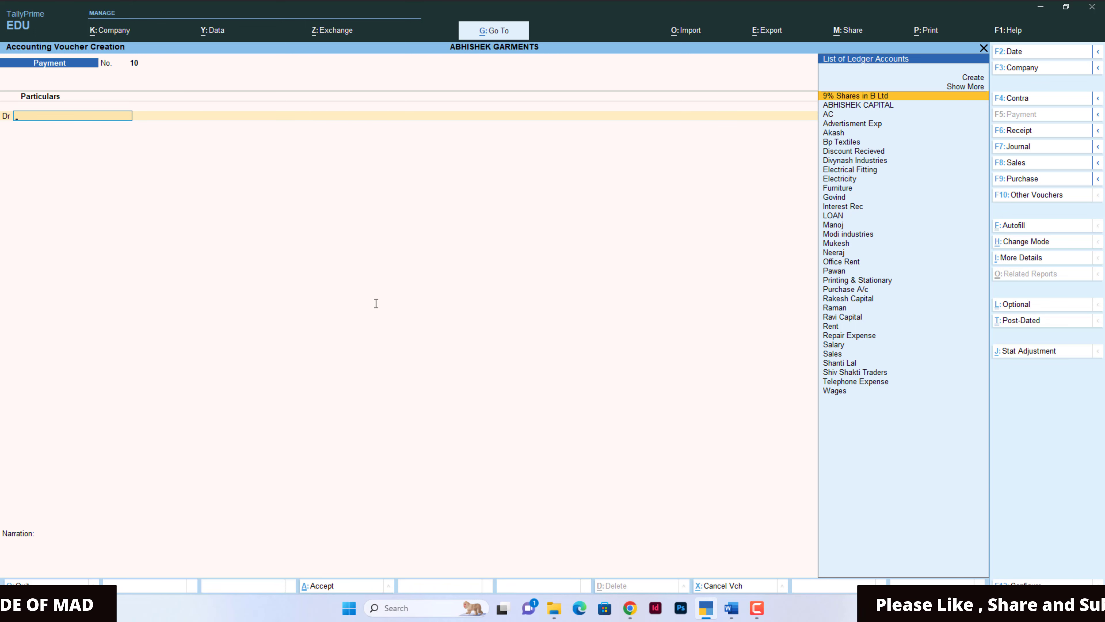
pyautogui.press('Escape')
pyautogui.press('Return')
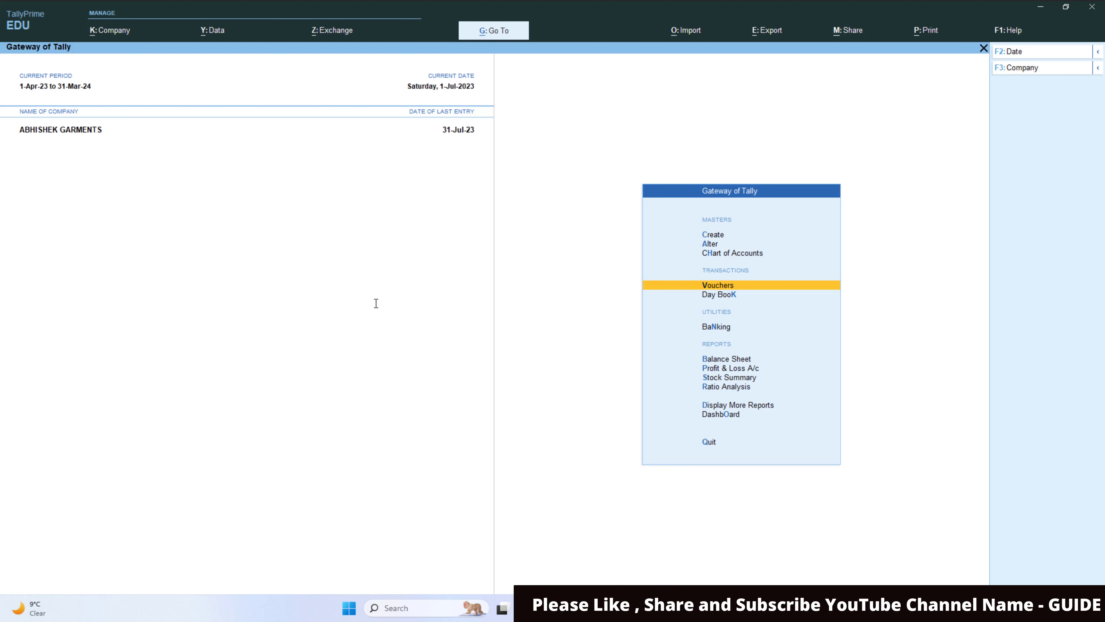
pyautogui.press('Down')
pyautogui.press('Down')
pyautogui.press('Down')
pyautogui.press('Return')
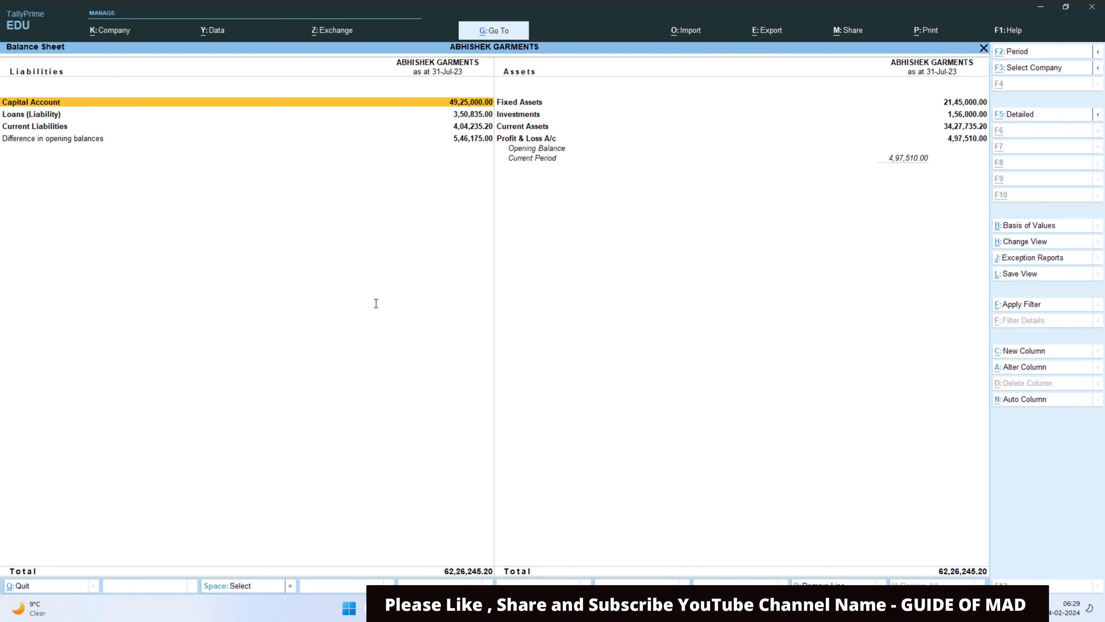
pyautogui.press('F5')
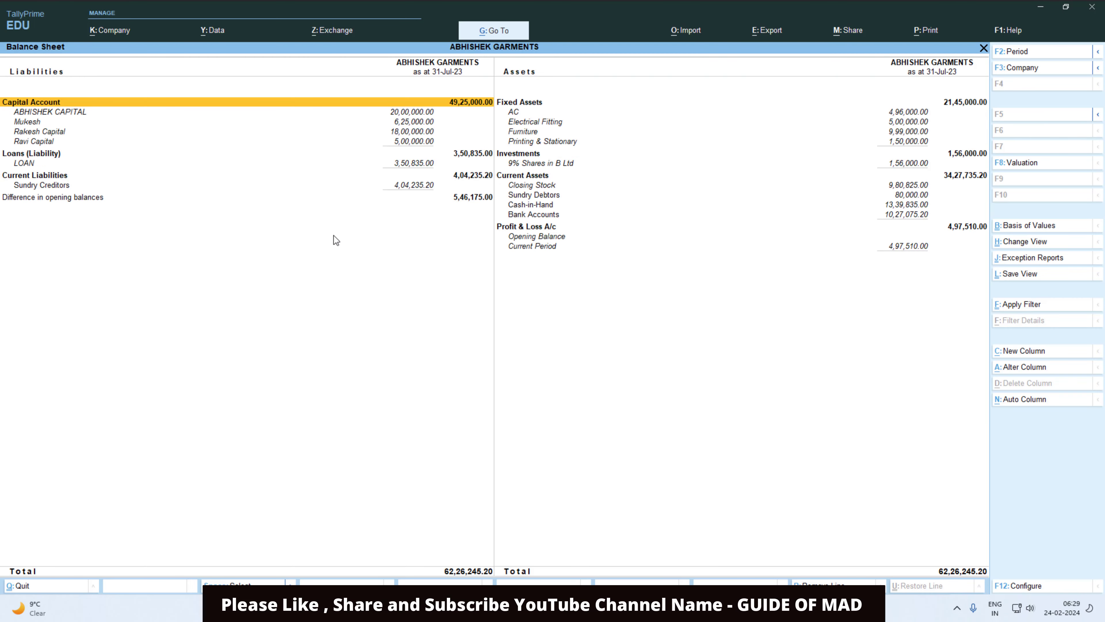